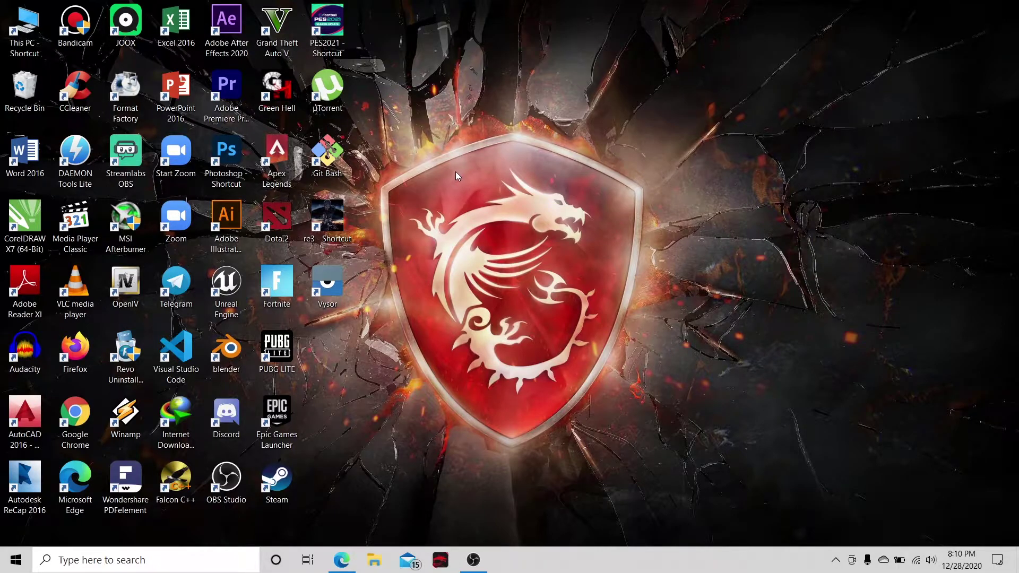
# Step: Refresh the Windows desktop several times from its right-click menu
pyautogui.rightClick(508, 136)
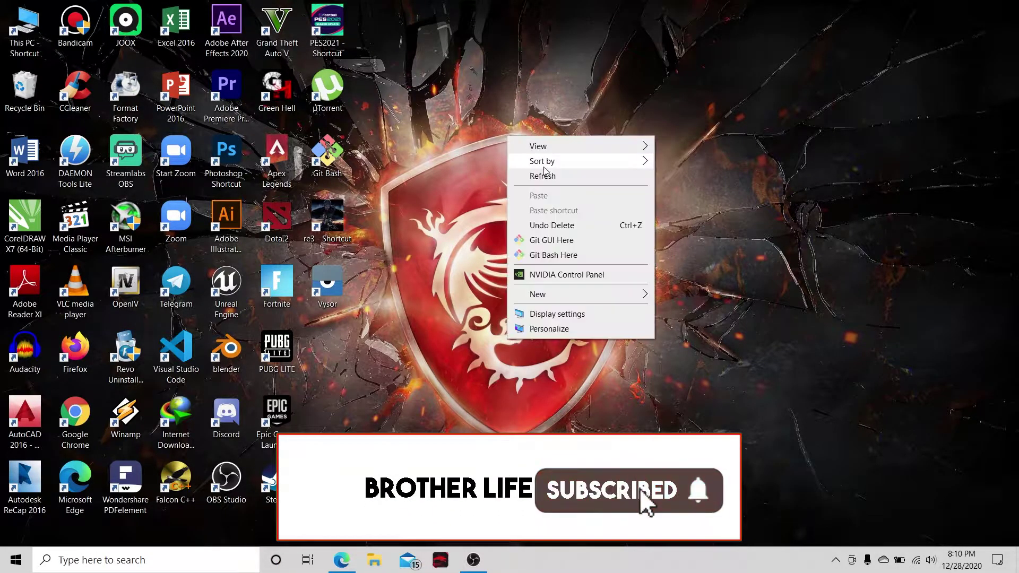
pyautogui.click(542, 175)
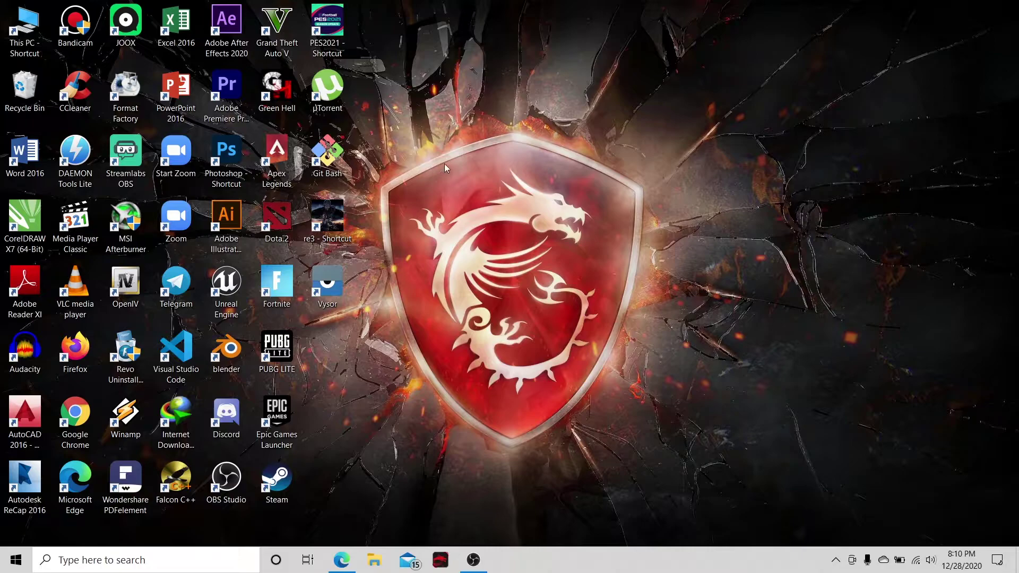
pyautogui.rightClick(472, 148)
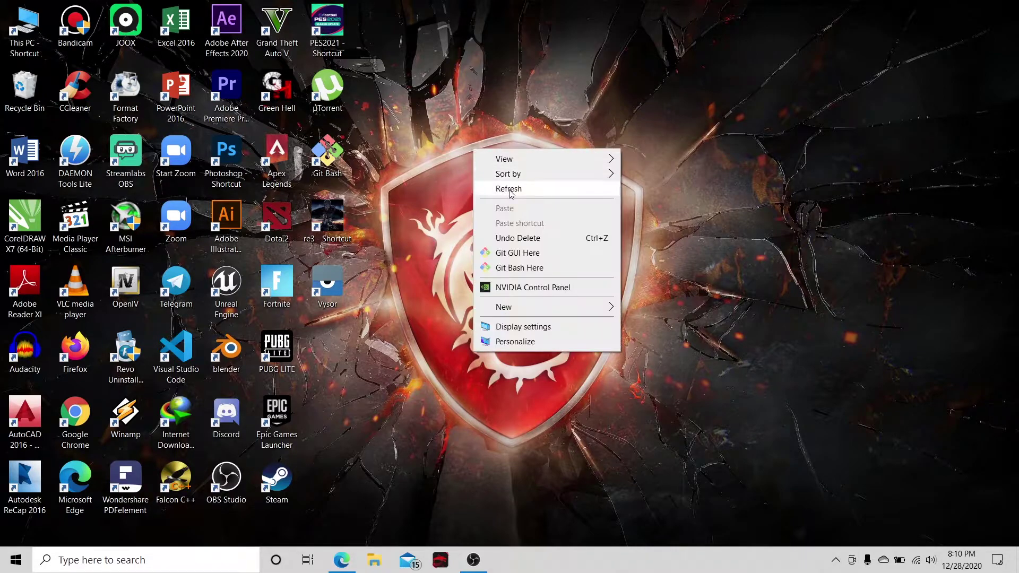
pyautogui.click(475, 189)
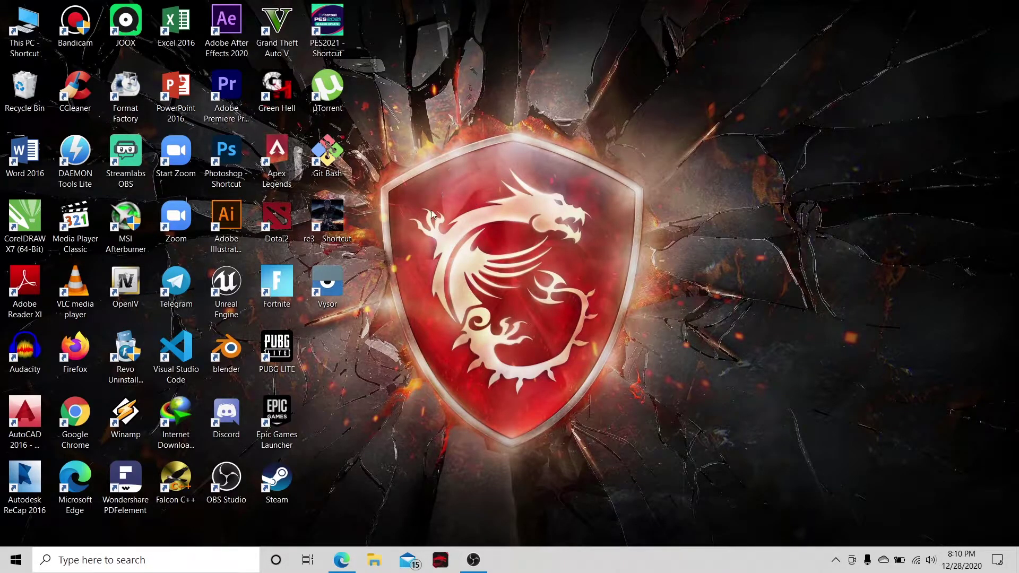
pyautogui.rightClick(425, 165)
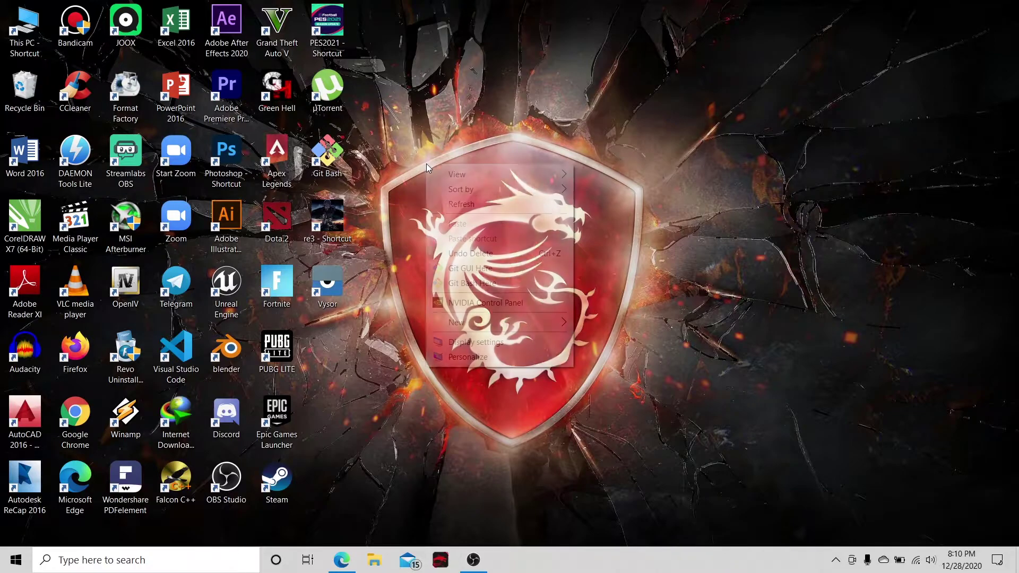
pyautogui.click(434, 202)
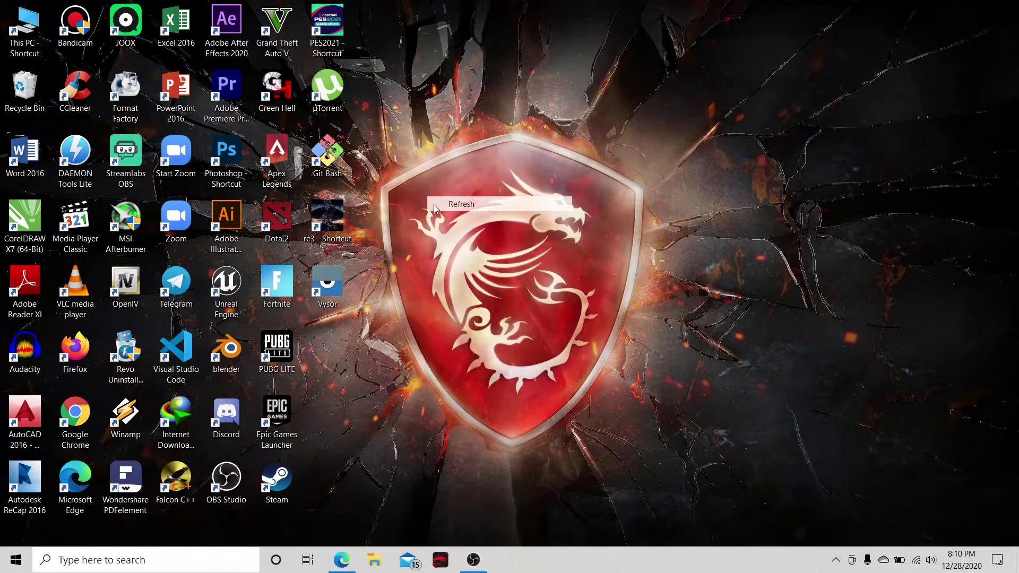
pyautogui.rightClick(581, 570)
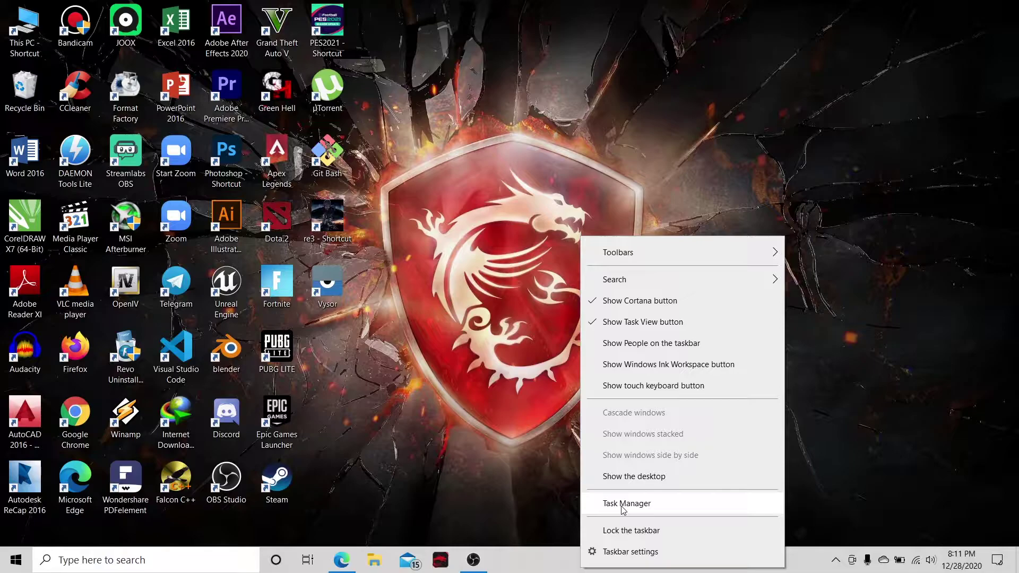
pyautogui.rightClick(476, 291)
pyautogui.click(493, 331)
pyautogui.rightClick(503, 184)
pyautogui.click(516, 221)
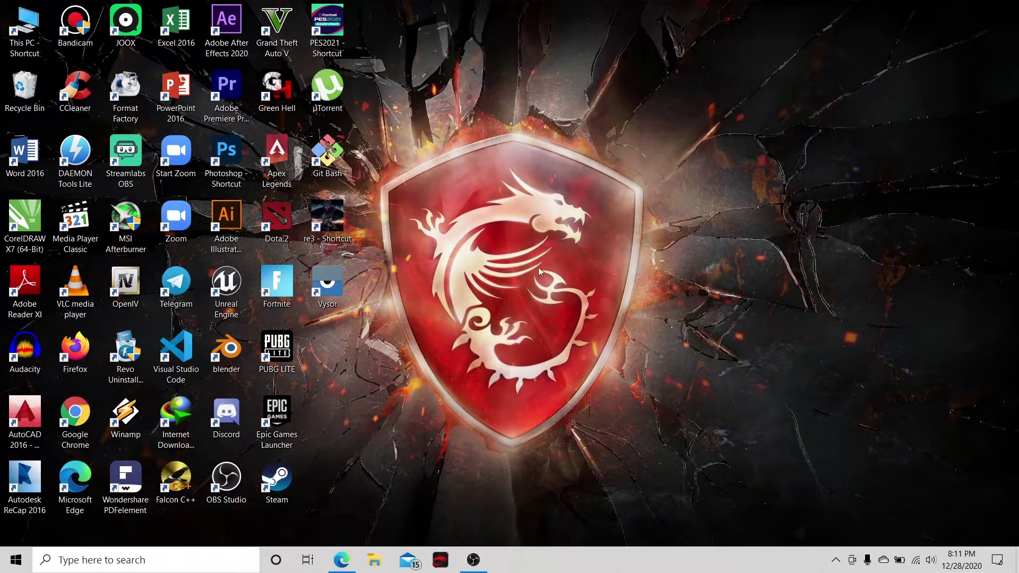
pyautogui.rightClick(527, 211)
pyautogui.click(552, 250)
# Step: Dismiss the taskbar menu and open the desktop menu listing NVIDIA Control Panel
pyautogui.rightClick(555, 562)
pyautogui.click(517, 443)
pyautogui.rightClick(530, 147)
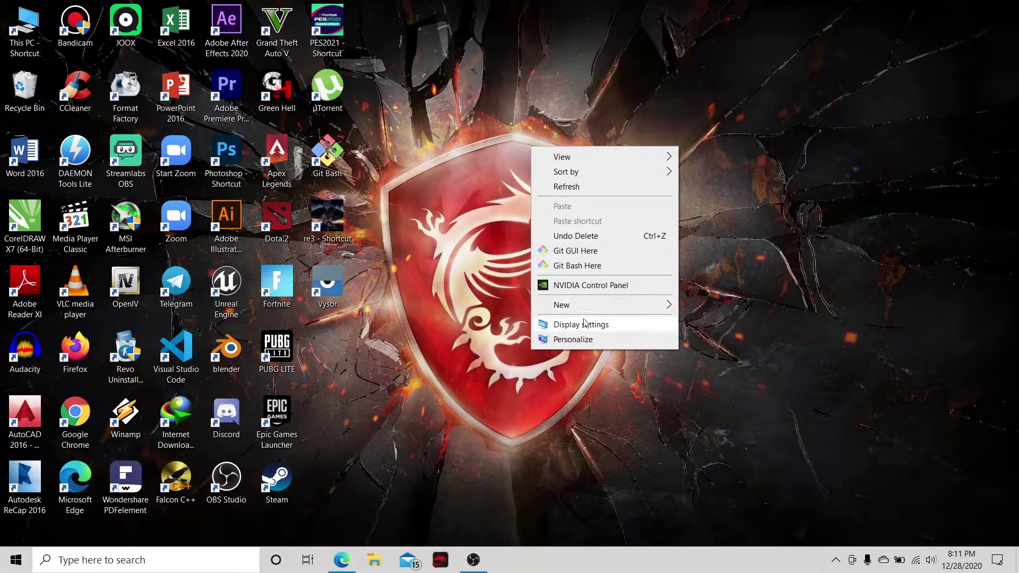
# Step: Launch NVIDIA Control Panel and go to the Manage 3D settings page
pyautogui.click(571, 289)
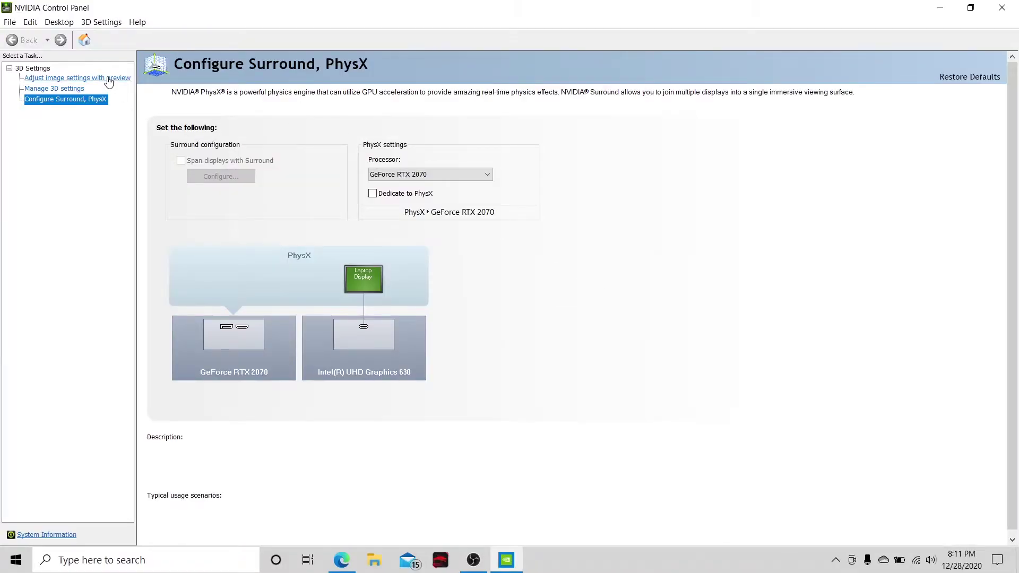
pyautogui.click(107, 78)
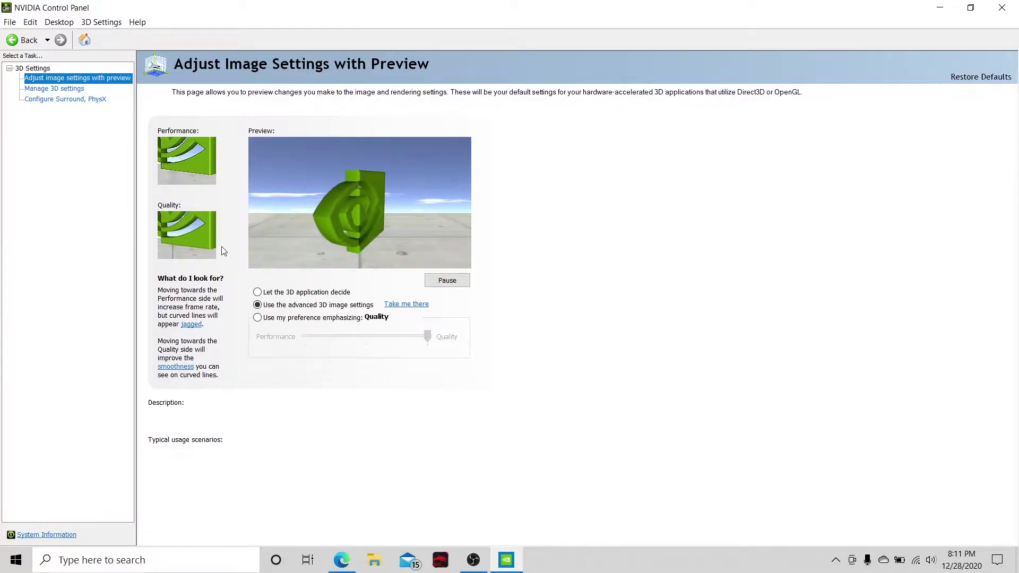
pyautogui.moveTo(277, 308)
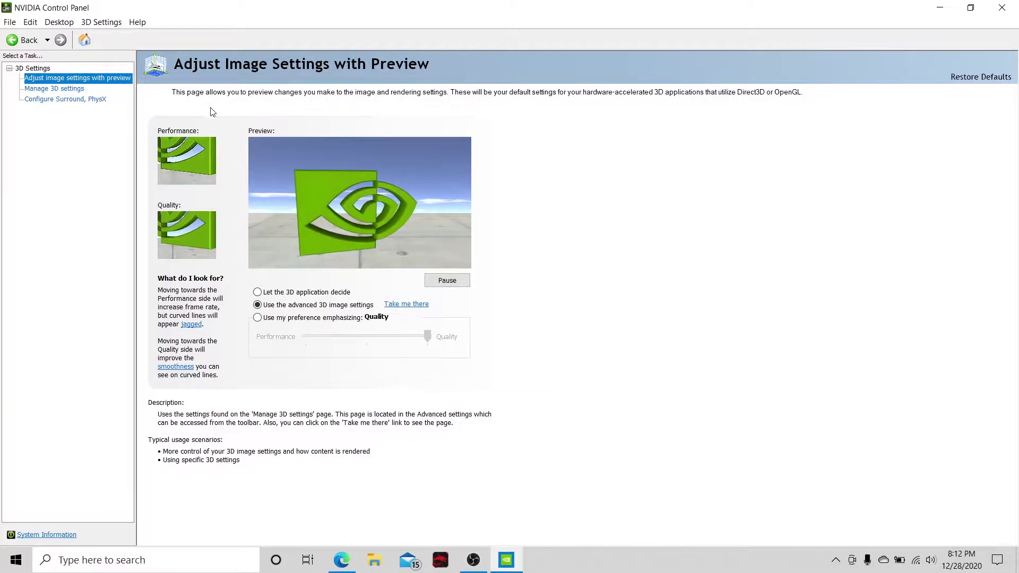
pyautogui.click(78, 91)
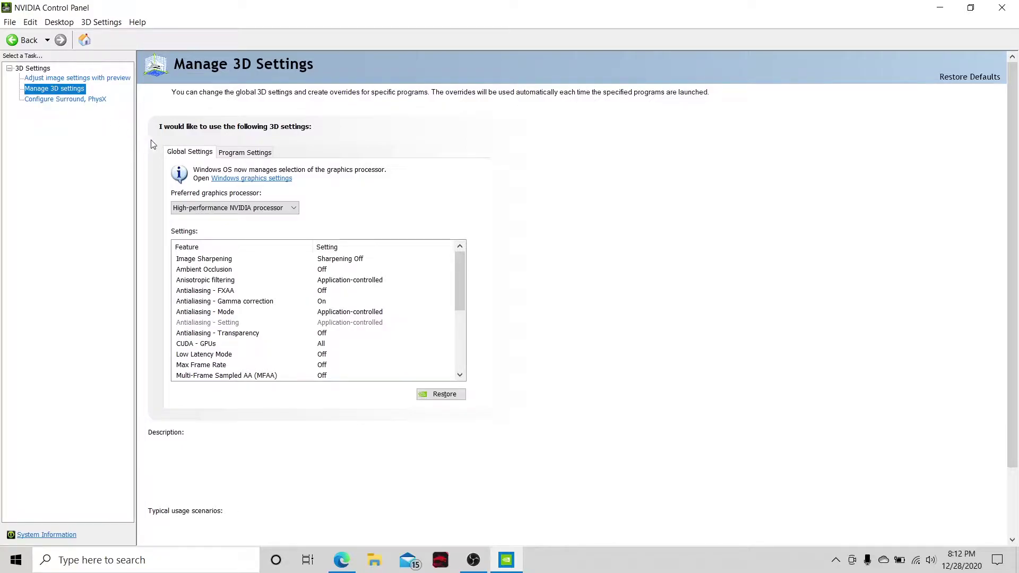
# Step: Launch Magnifier by searching 'mag' and zoom in with Win+Plus
pyautogui.click(75, 559)
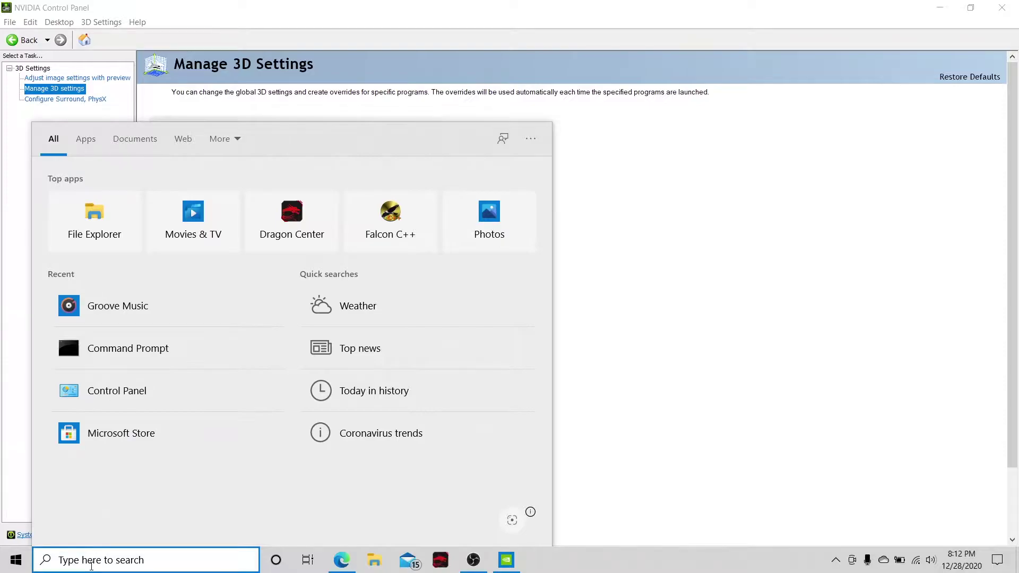
pyautogui.write('mag')
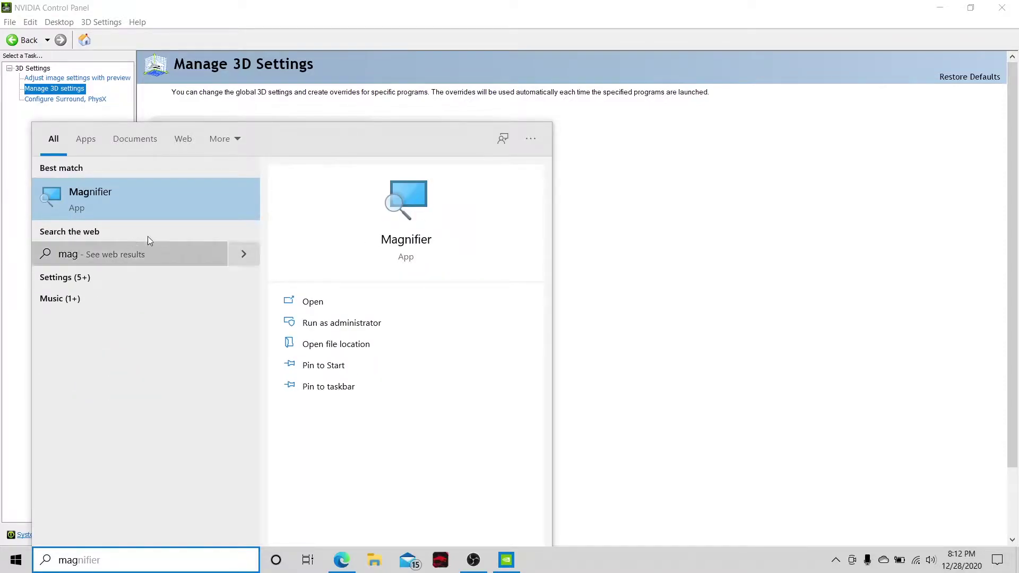
pyautogui.click(157, 204)
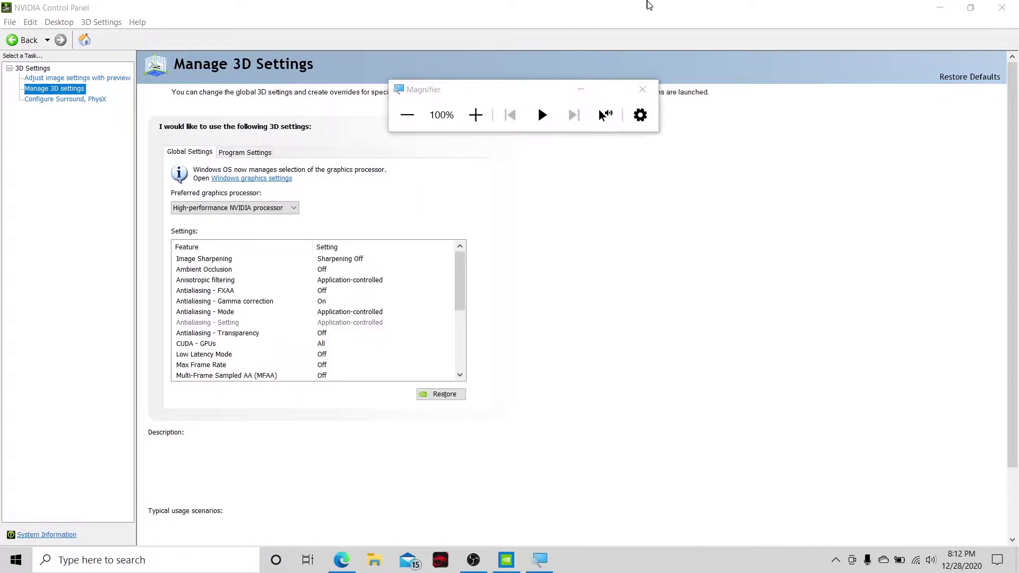
pyautogui.press('super+plus')
pyautogui.press('super+plus')
pyautogui.press('super+plus')
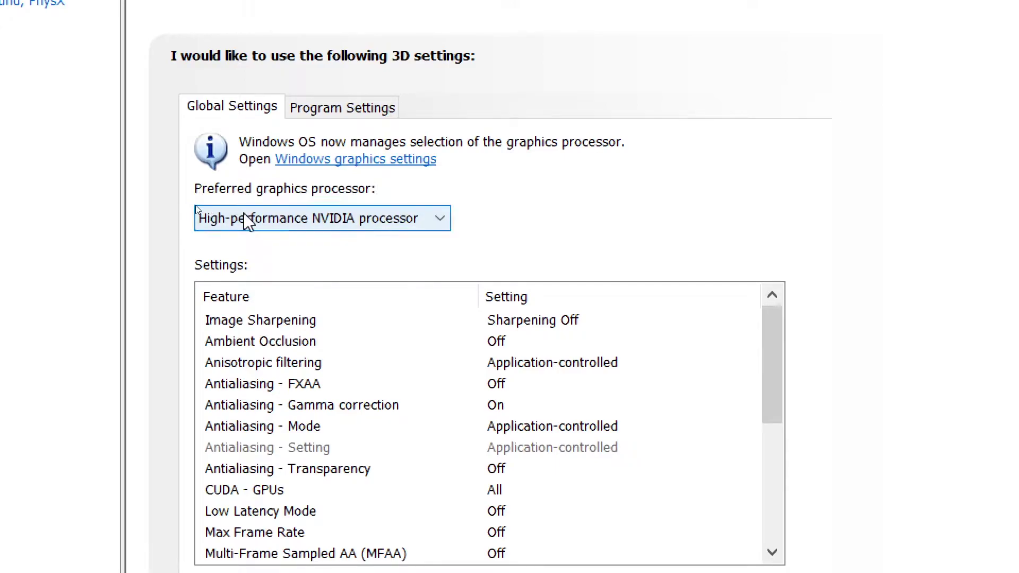
# Step: Keep High-performance NVIDIA processor as the global preferred graphics processor
pyautogui.click(362, 222)
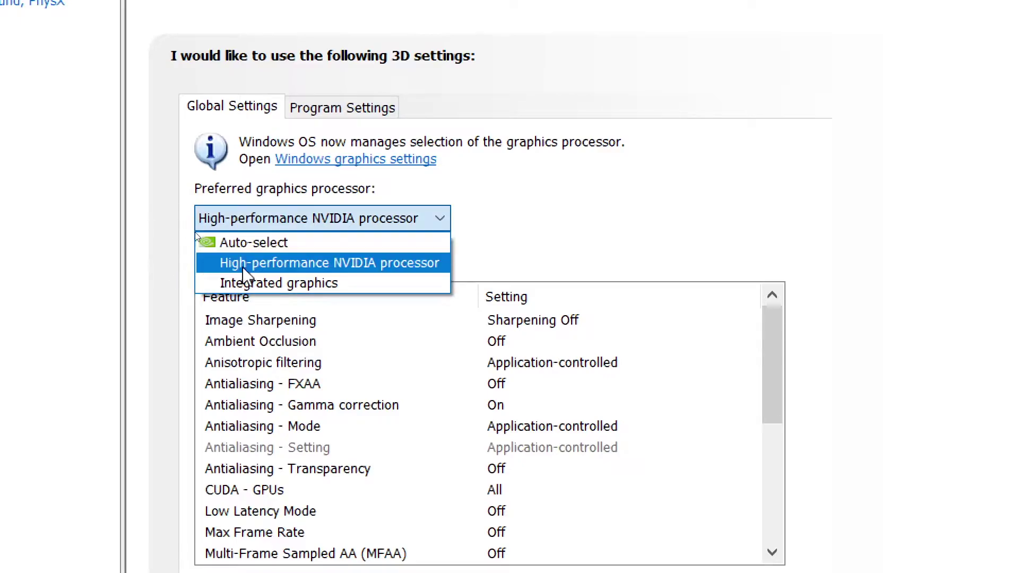
pyautogui.click(282, 263)
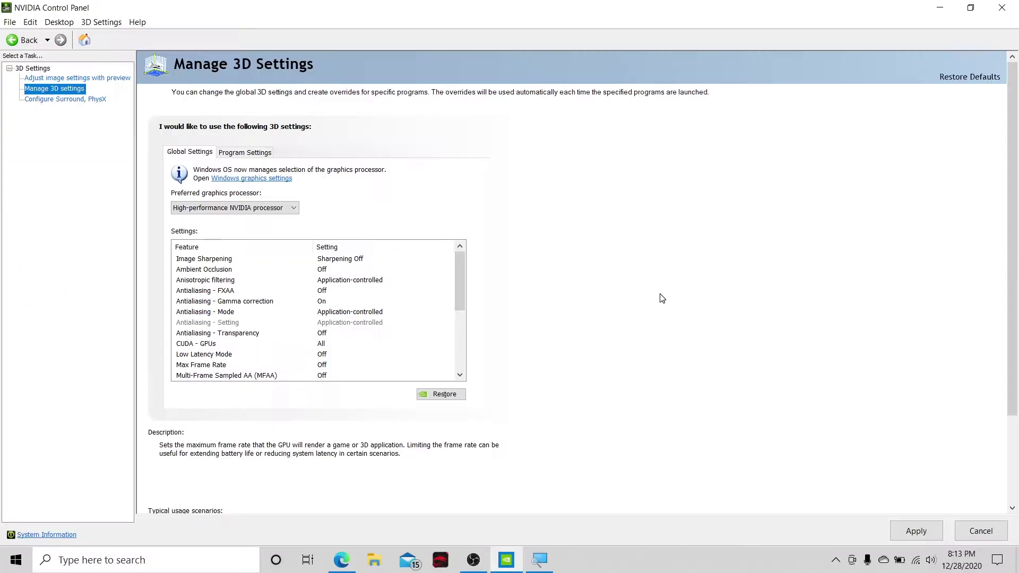
pyautogui.scroll(-1, 732, 313)
pyautogui.scroll(1, 695, 319)
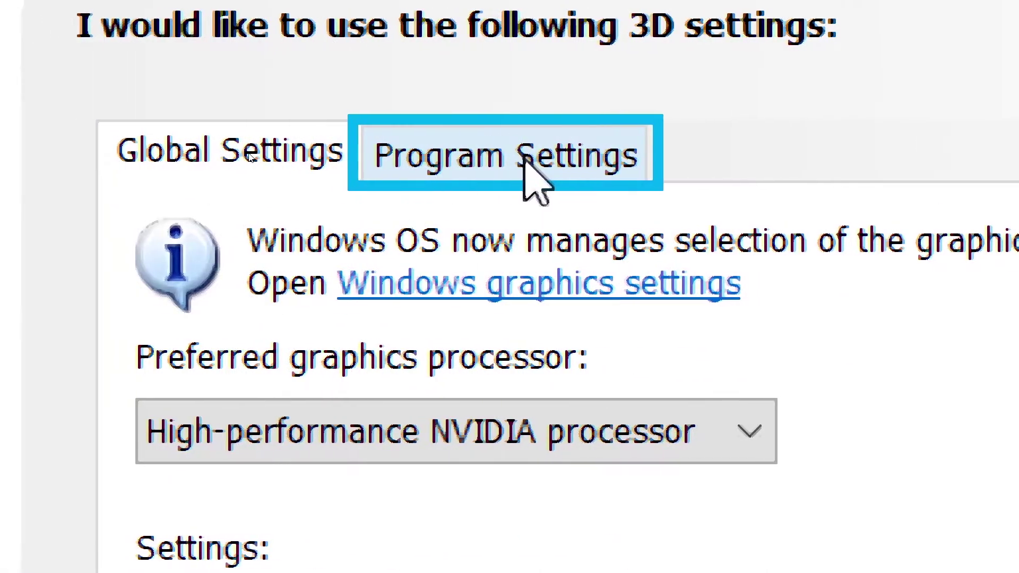
# Step: Switch to the Program Settings tab and browse the program list
pyautogui.click(525, 159)
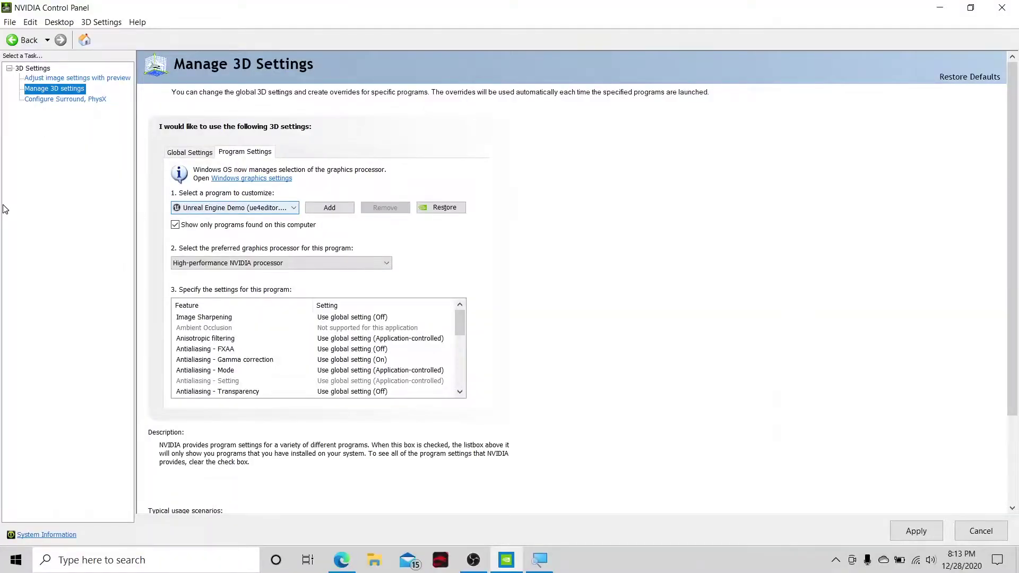
pyautogui.click(238, 208)
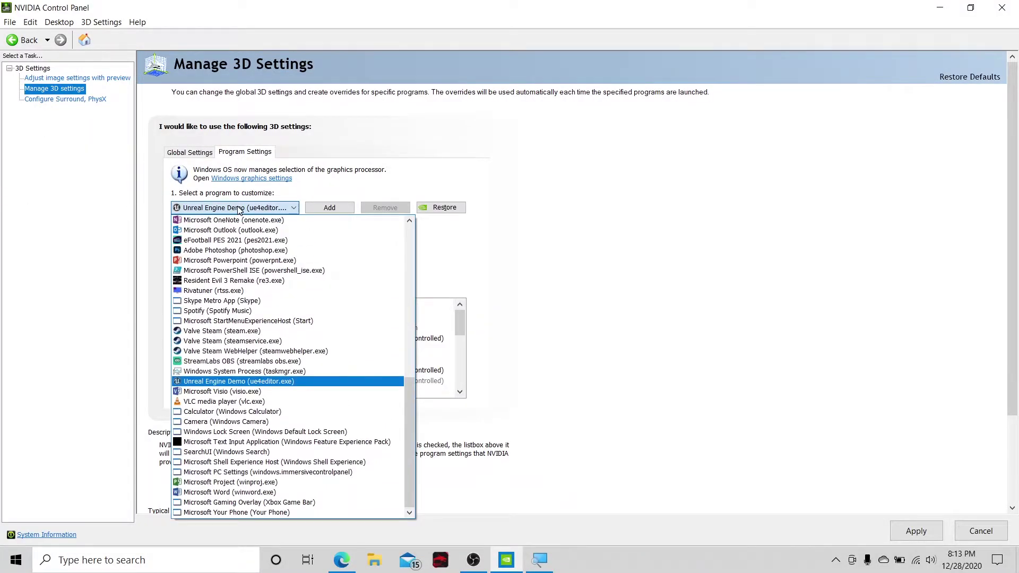
pyautogui.click(238, 210)
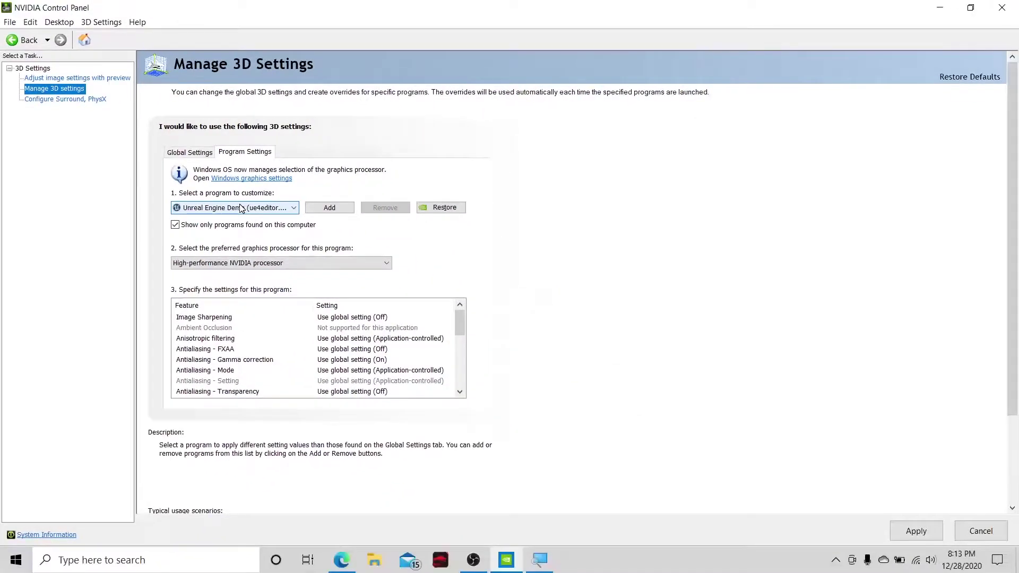
# Step: Scroll the program list and select Adobe Media Encoder CC
pyautogui.click(243, 208)
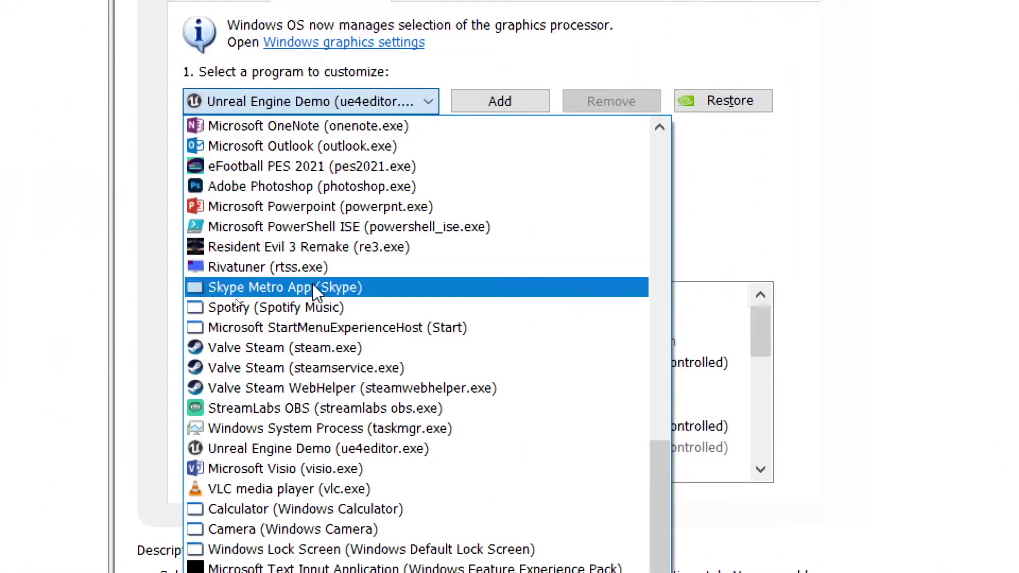
pyautogui.scroll(2, 433, 369)
pyautogui.scroll(2, 430, 368)
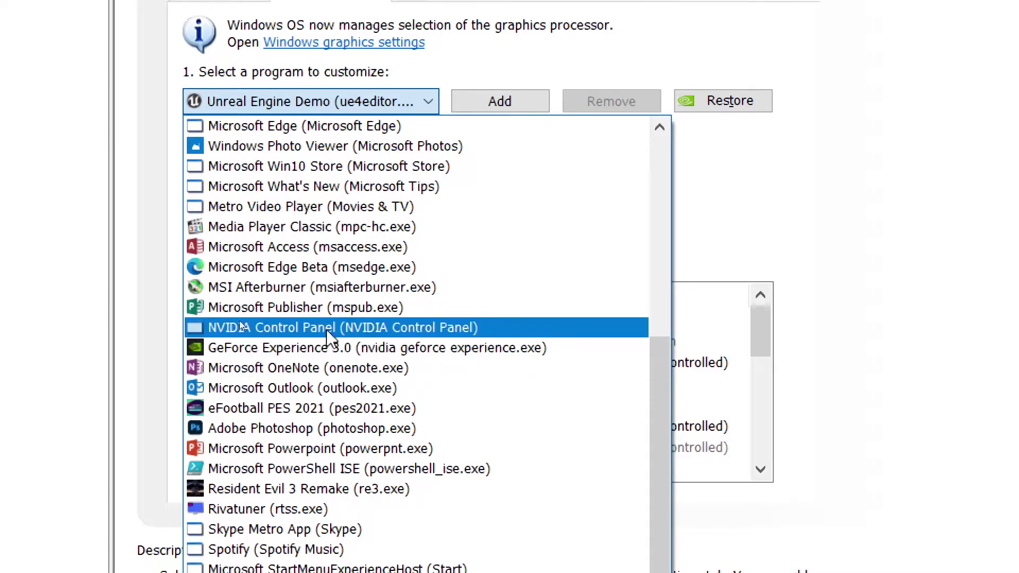
pyautogui.scroll(-2, 429, 412)
pyautogui.scroll(-2, 387, 482)
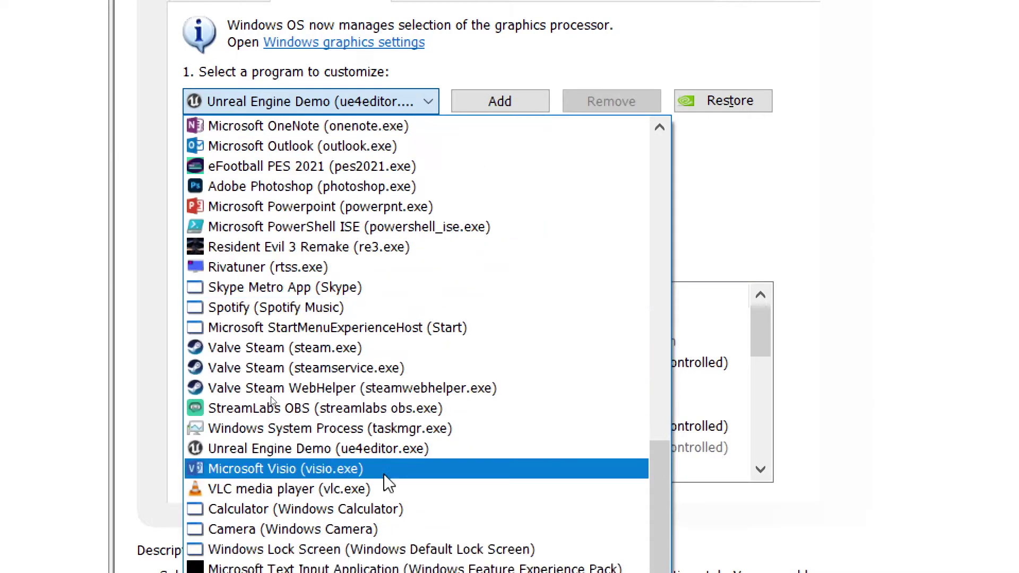
pyautogui.scroll(2, 387, 482)
pyautogui.scroll(5, 384, 482)
pyautogui.scroll(1, 388, 485)
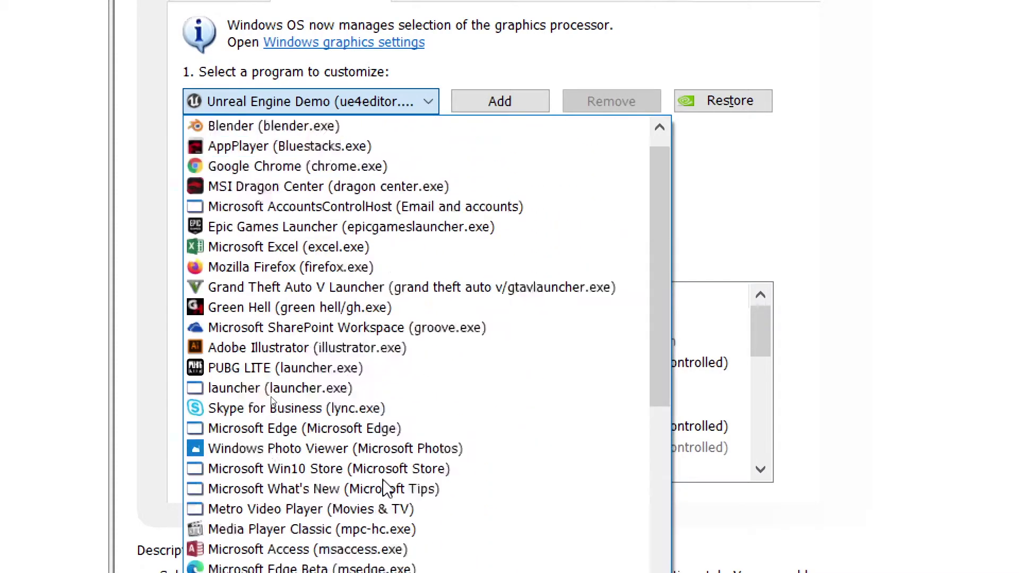
pyautogui.click(387, 484)
pyautogui.scroll(1, 412, 413)
# Step: Select Adobe Premiere as the program to customize
pyautogui.click(419, 118)
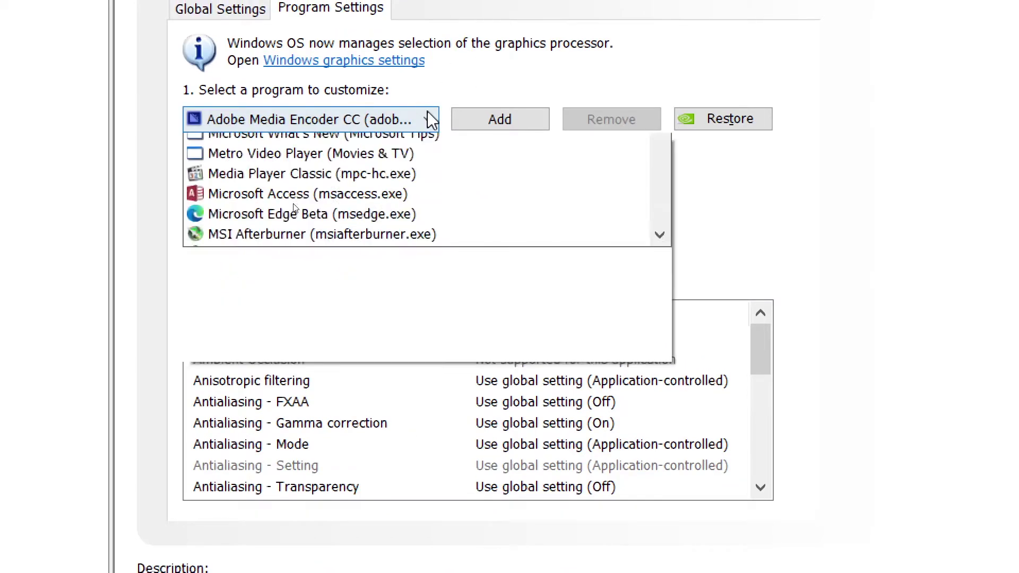
pyautogui.click(427, 110)
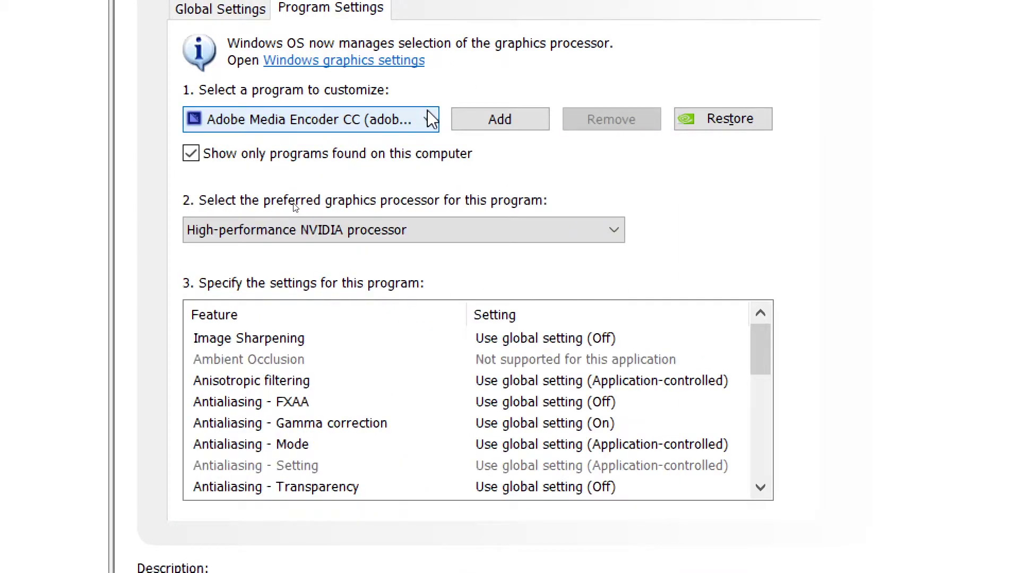
pyautogui.click(431, 120)
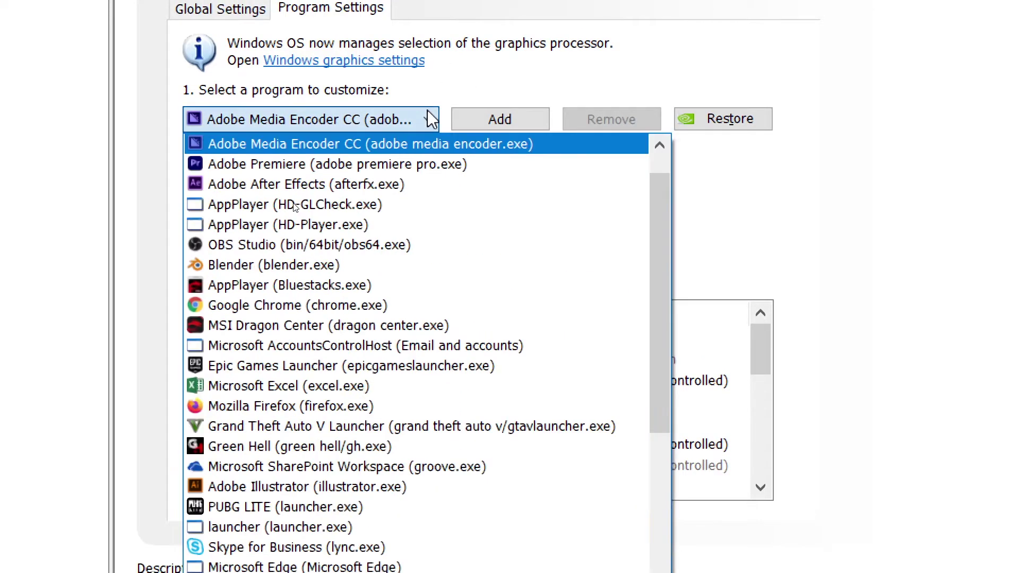
pyautogui.click(419, 165)
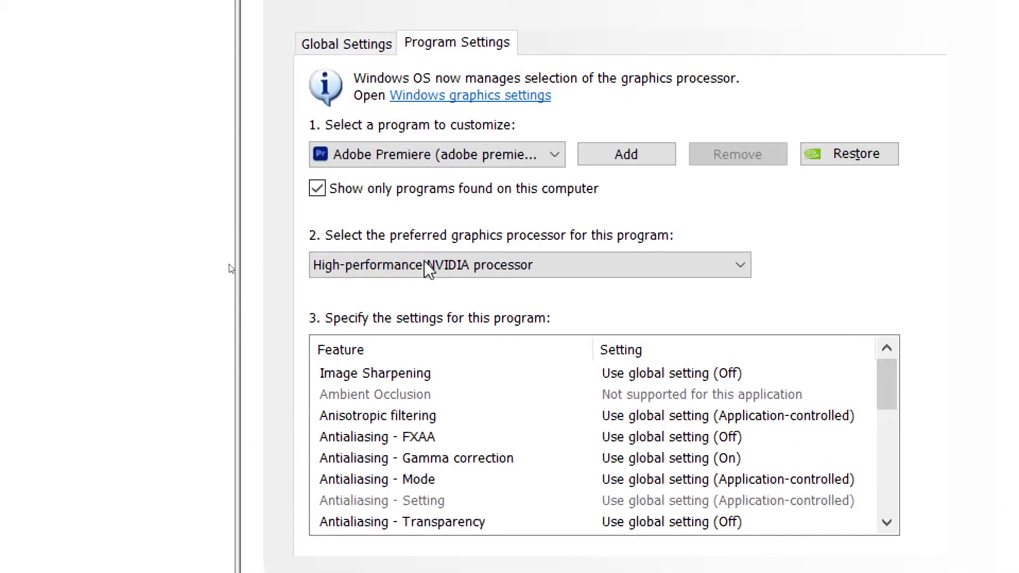
# Step: Give Premiere the High-performance NVIDIA processor, apply, and go to Configure Surround, PhysX
pyautogui.click(429, 269)
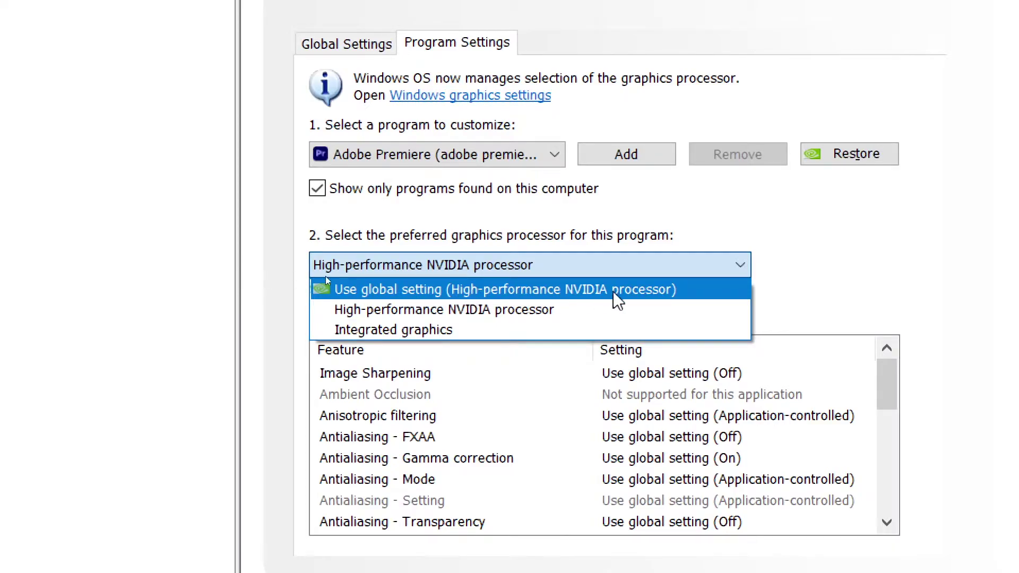
pyautogui.click(350, 313)
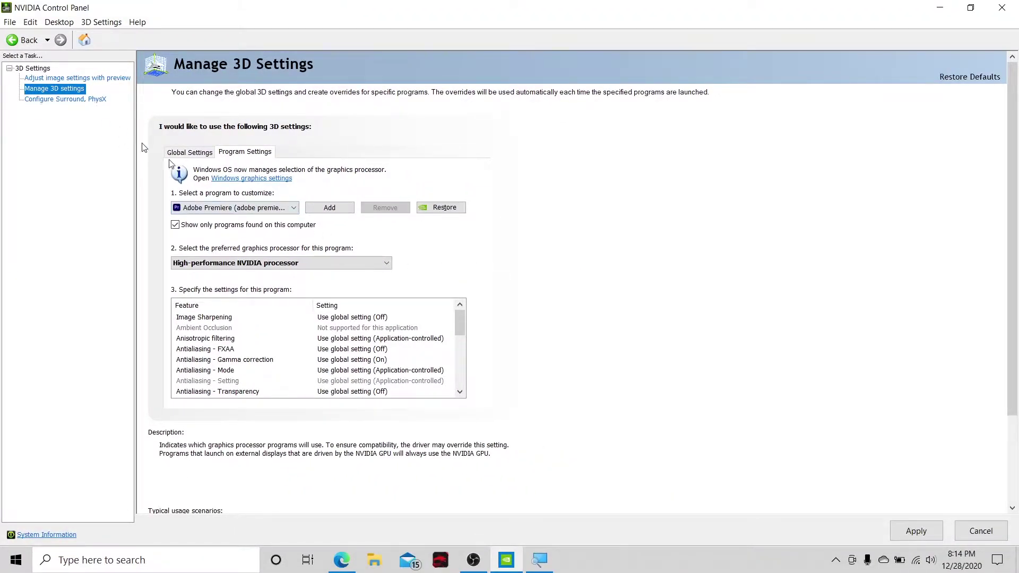
pyautogui.scroll(-3, 849, 451)
pyautogui.click(929, 537)
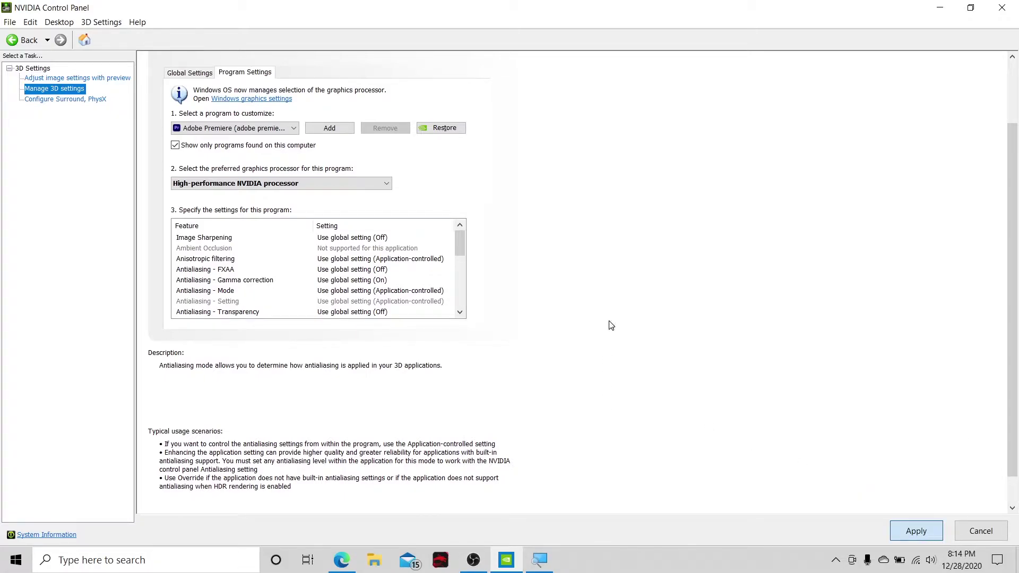
pyautogui.click(917, 537)
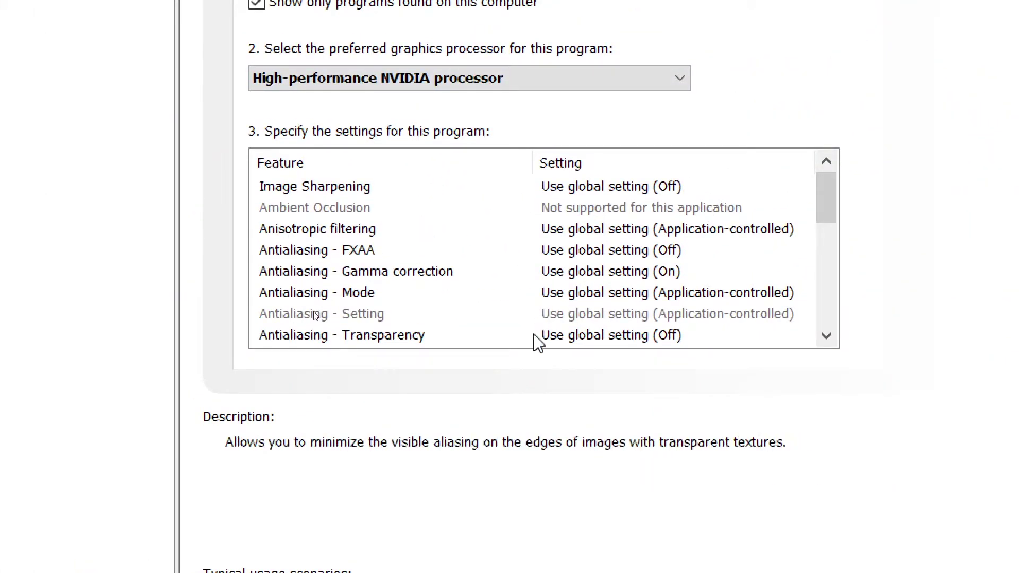
pyautogui.click(47, 100)
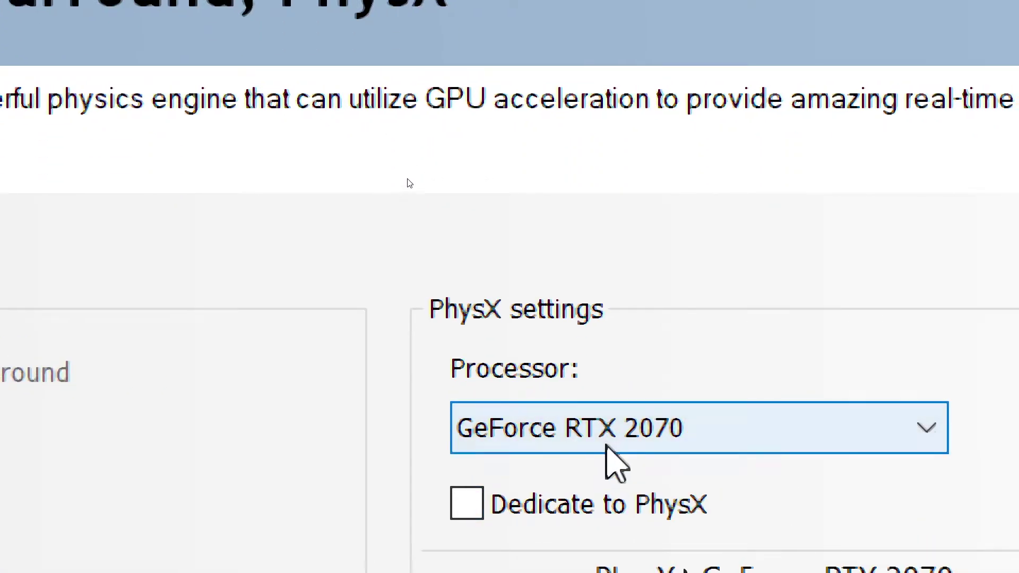
# Step: Keep GeForce RTX 2070 as the PhysX processor, then go to Adjust Image Settings with Preview
pyautogui.click(597, 445)
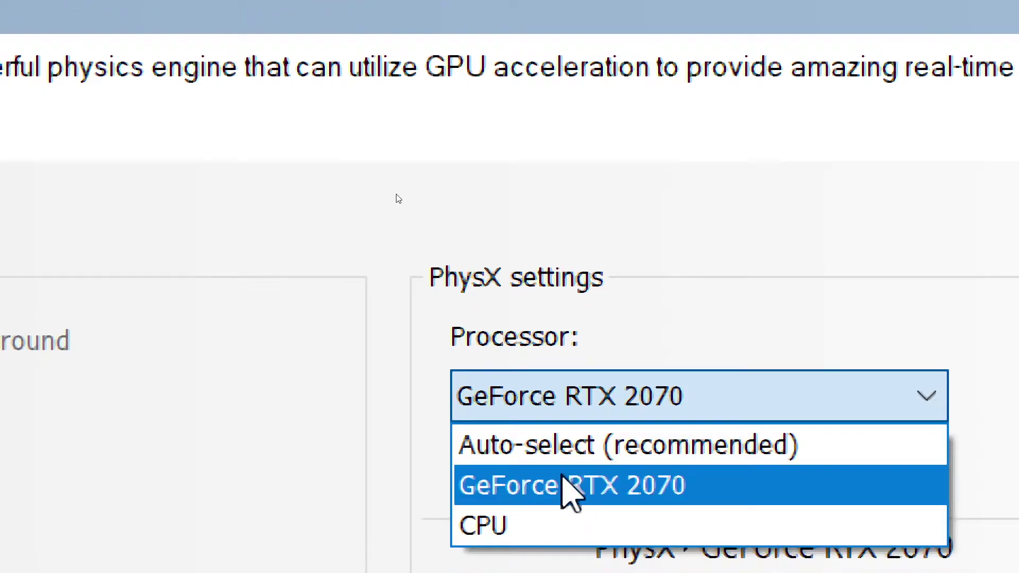
pyautogui.click(575, 496)
pyautogui.click(601, 404)
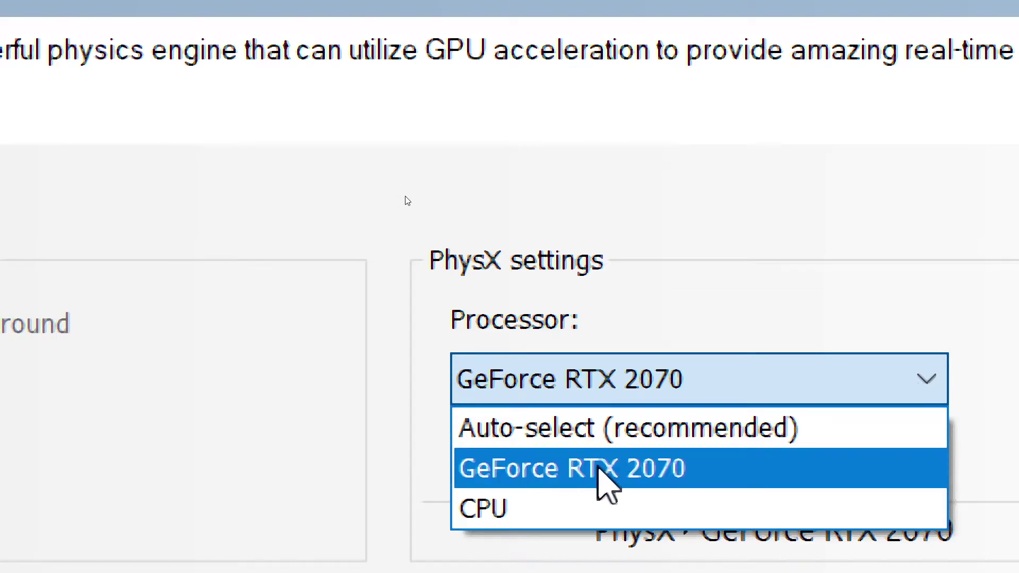
pyautogui.click(599, 468)
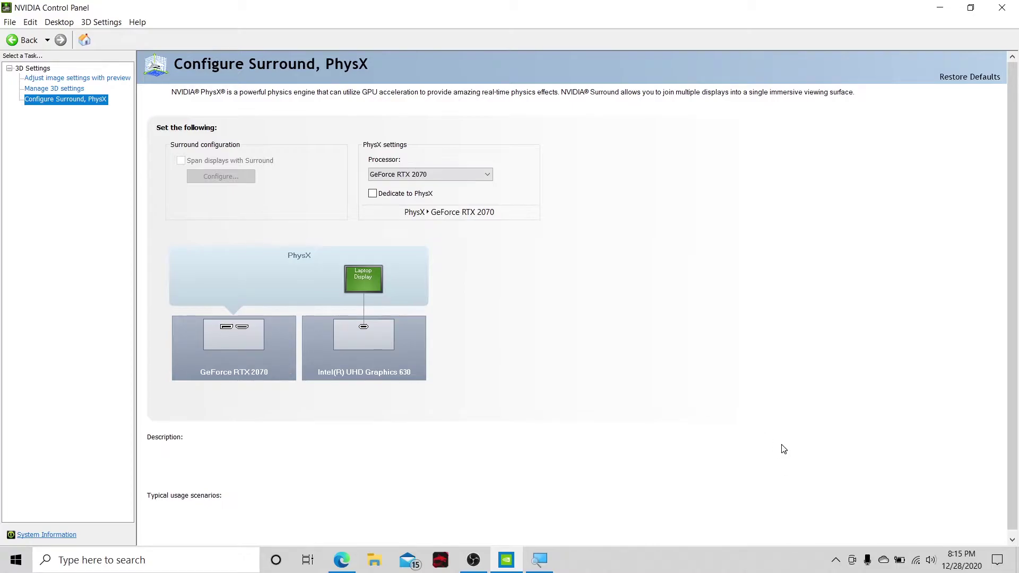
pyautogui.scroll(-1, 808, 393)
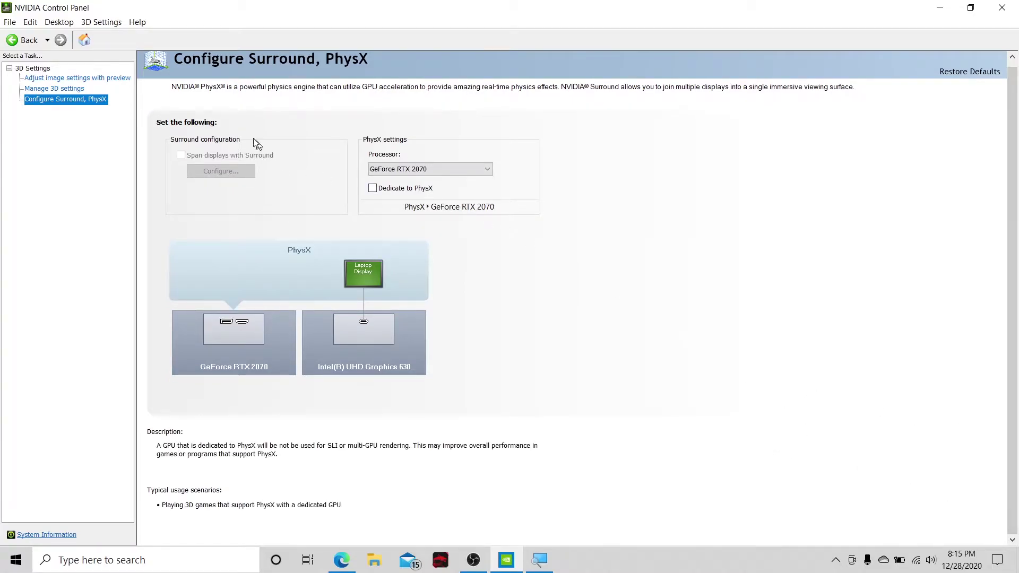
pyautogui.click(63, 77)
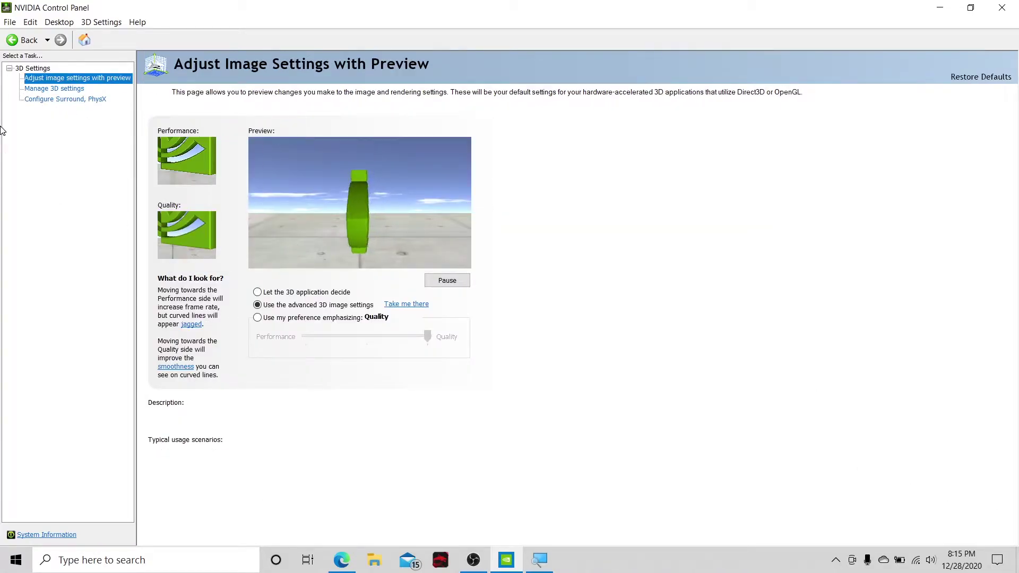
# Step: Close NVIDIA Control Panel, refresh the desktop, and start Premiere Pro 2020
pyautogui.click(1001, 8)
pyautogui.rightClick(673, 83)
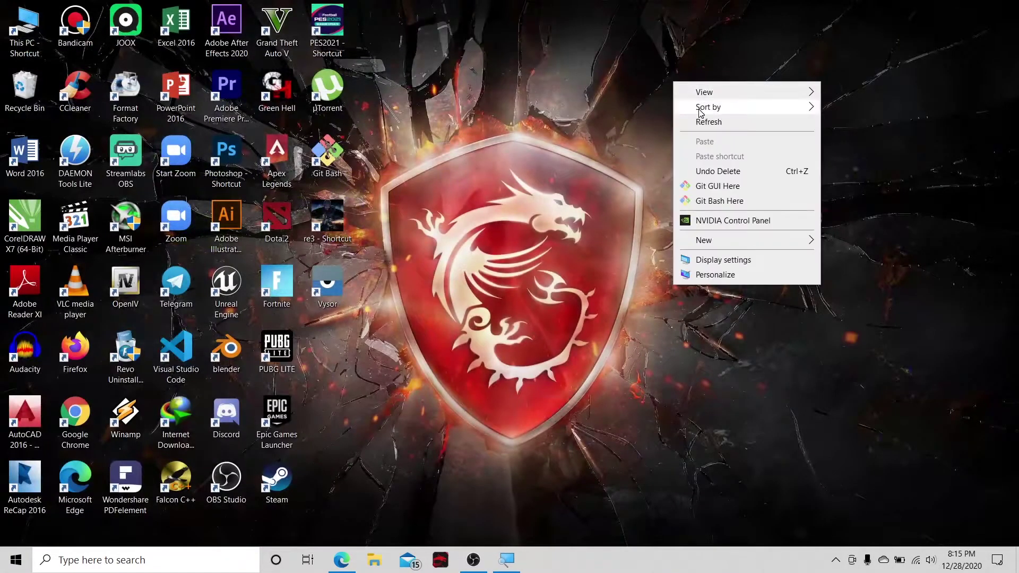
pyautogui.click(693, 122)
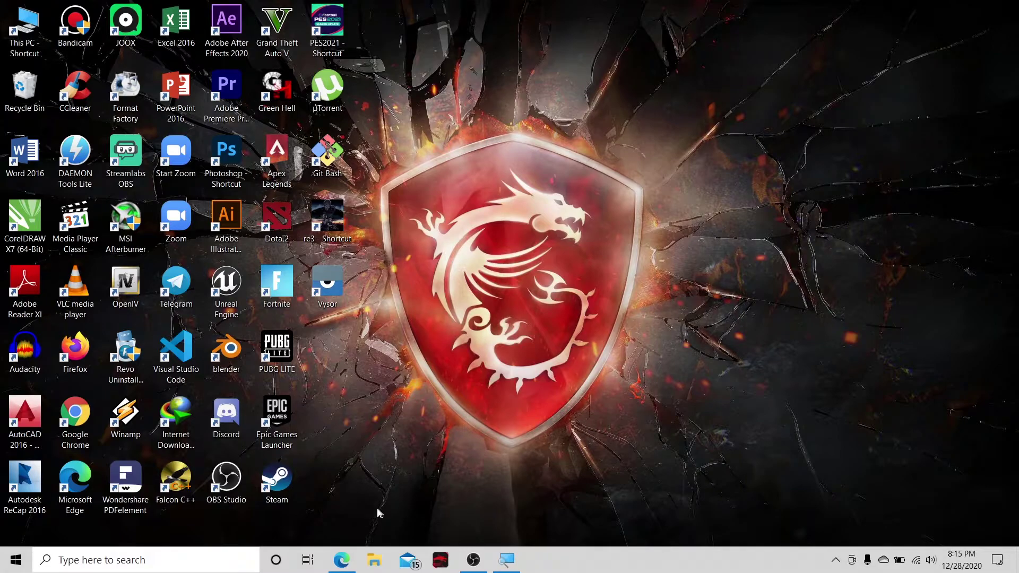
pyautogui.doubleClick(234, 106)
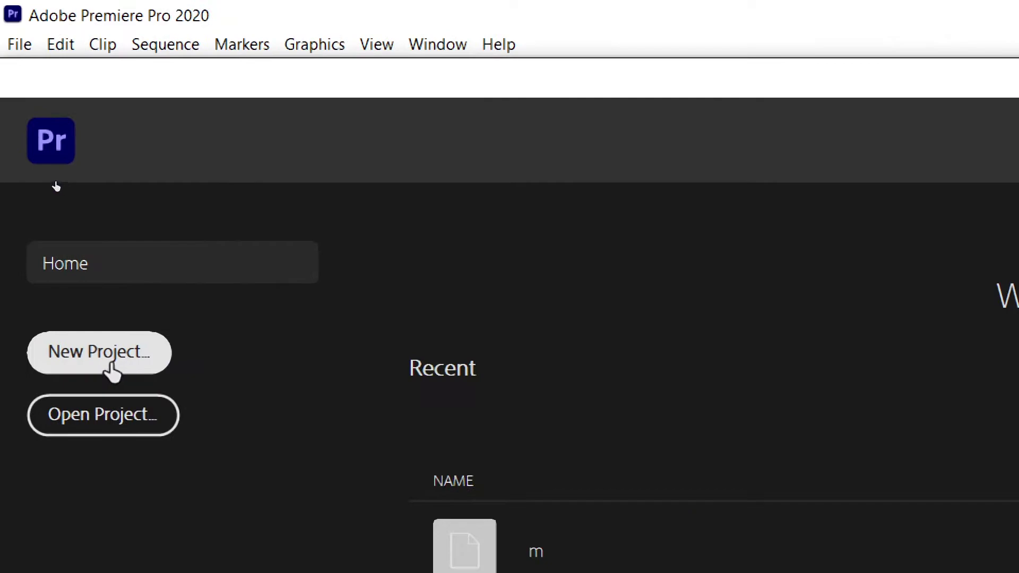
# Step: Start a new project named 'tutorial render menggunakan vga nvidia'
pyautogui.click(93, 351)
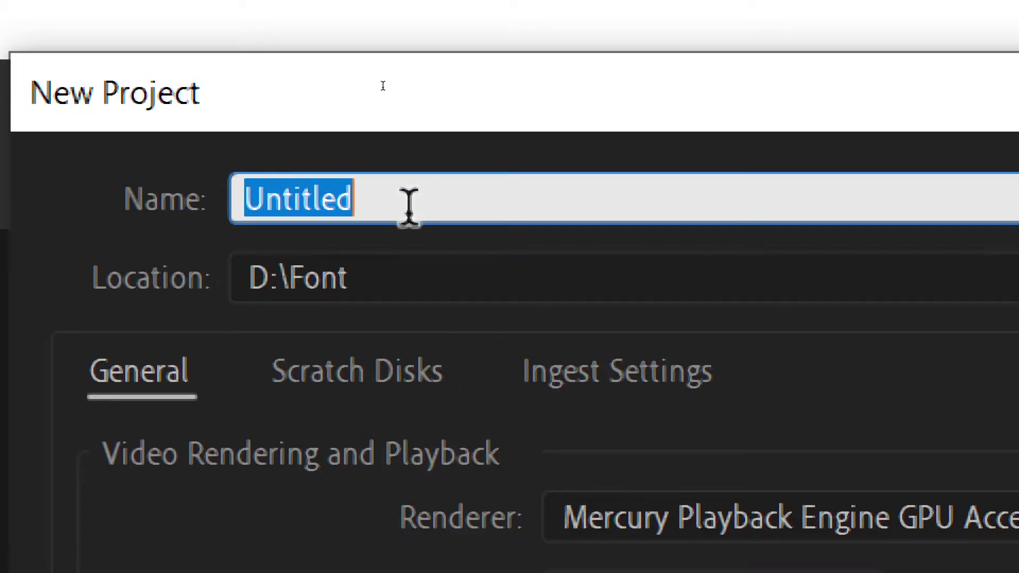
pyautogui.write('tut')
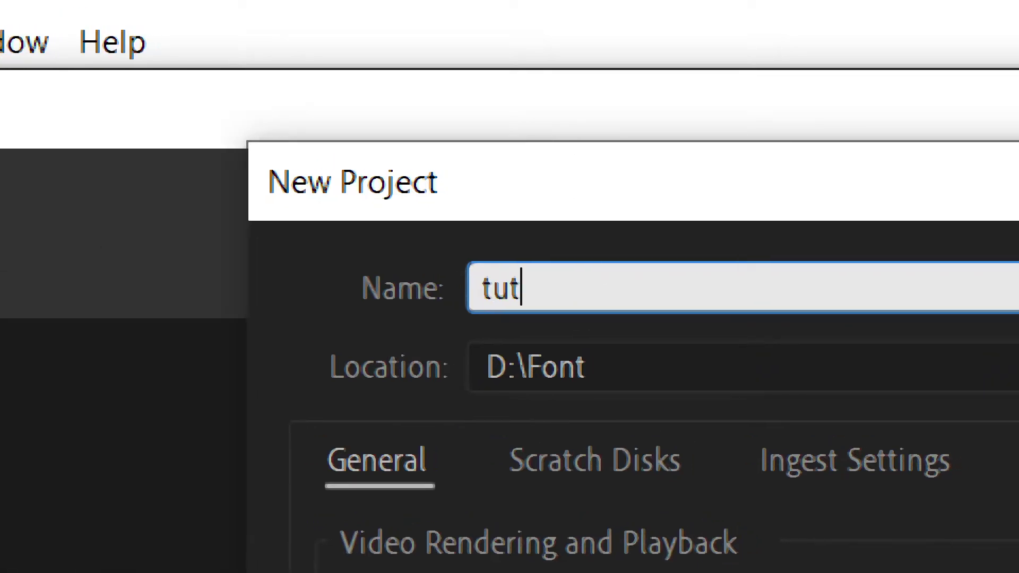
pyautogui.write('orial ')
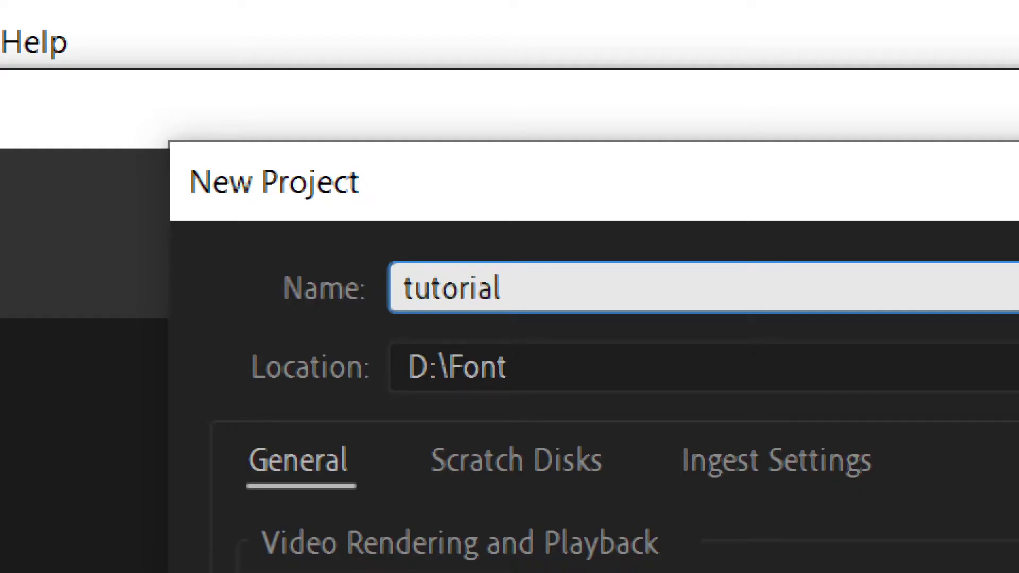
pyautogui.write('re')
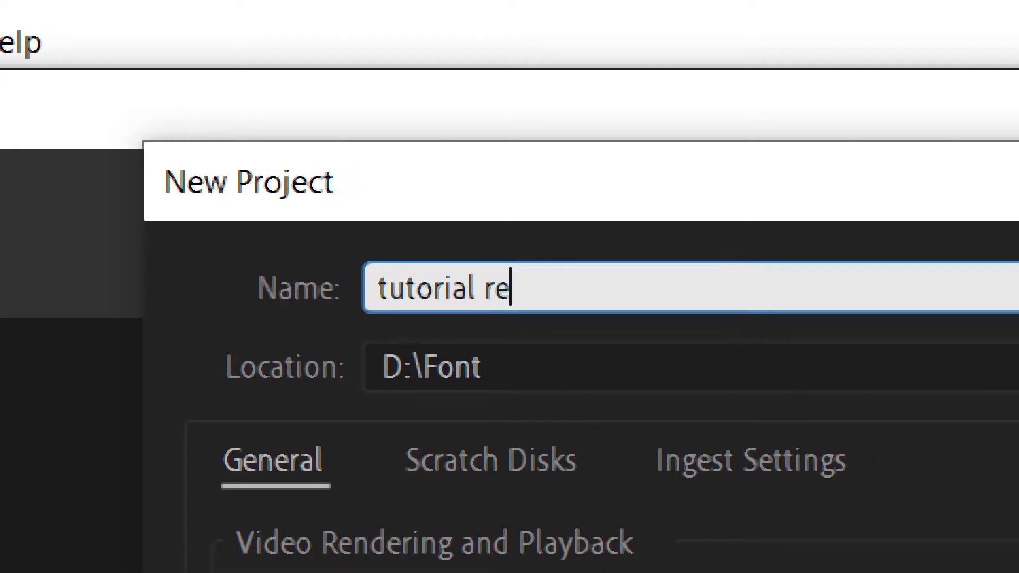
pyautogui.write('nder meng')
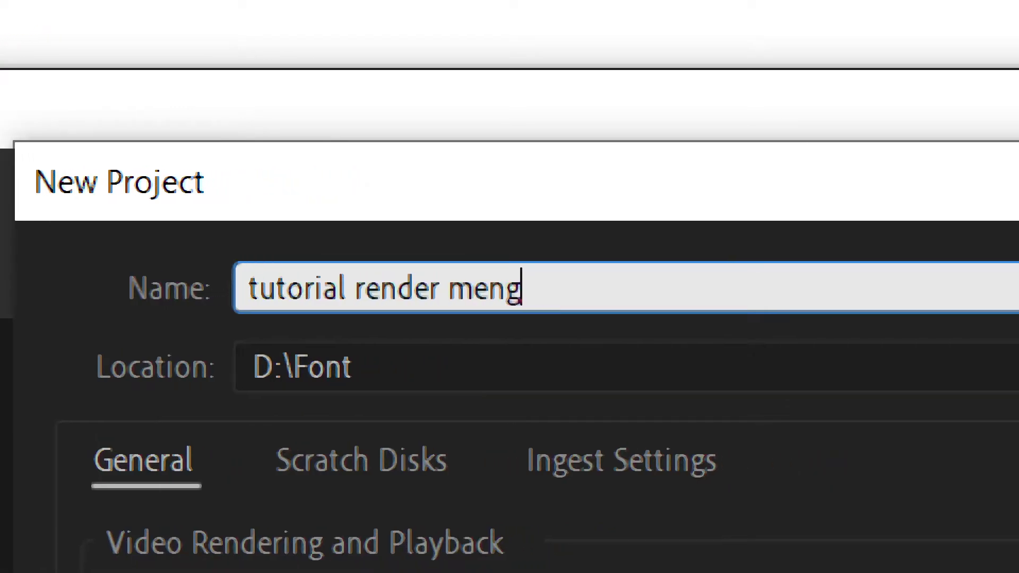
pyautogui.write('gunakan v')
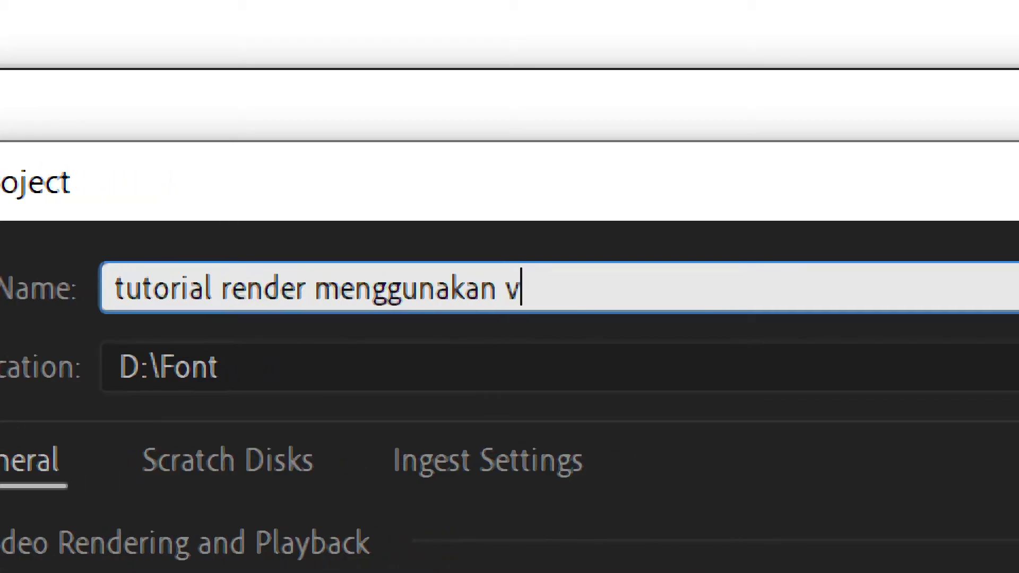
pyautogui.write('ga')
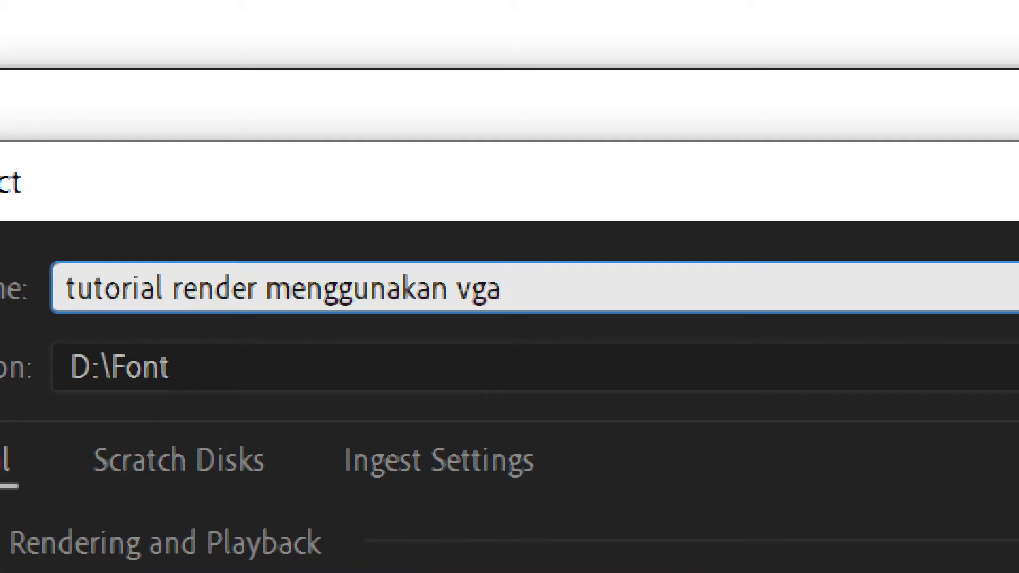
pyautogui.write(' nviia')
pyautogui.press('BackSpace')
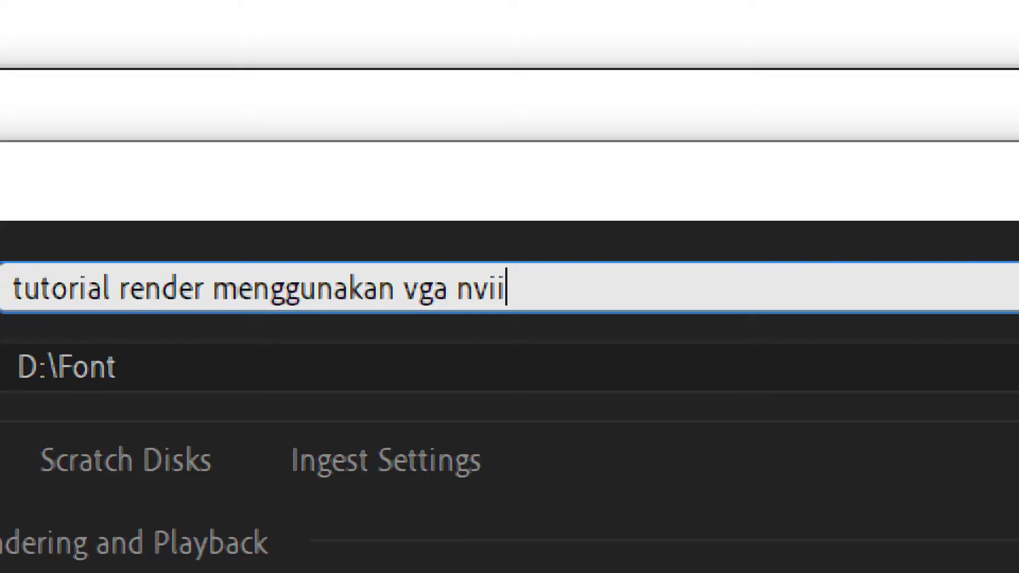
pyautogui.press('BackSpace')
pyautogui.write('dia')
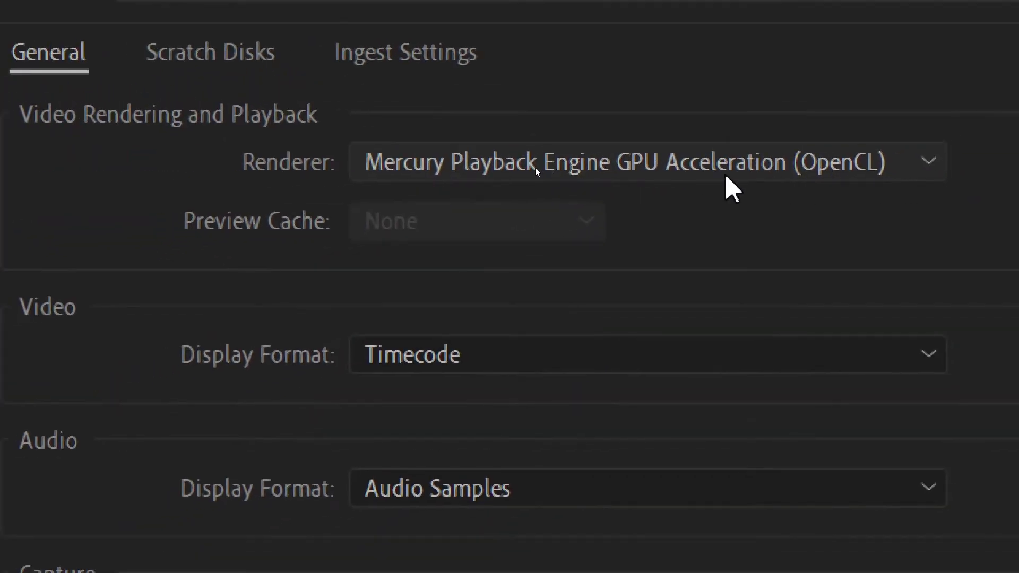
# Step: Choose Mercury Playback Engine GPU Acceleration (CUDA) as the project renderer
pyautogui.click(476, 166)
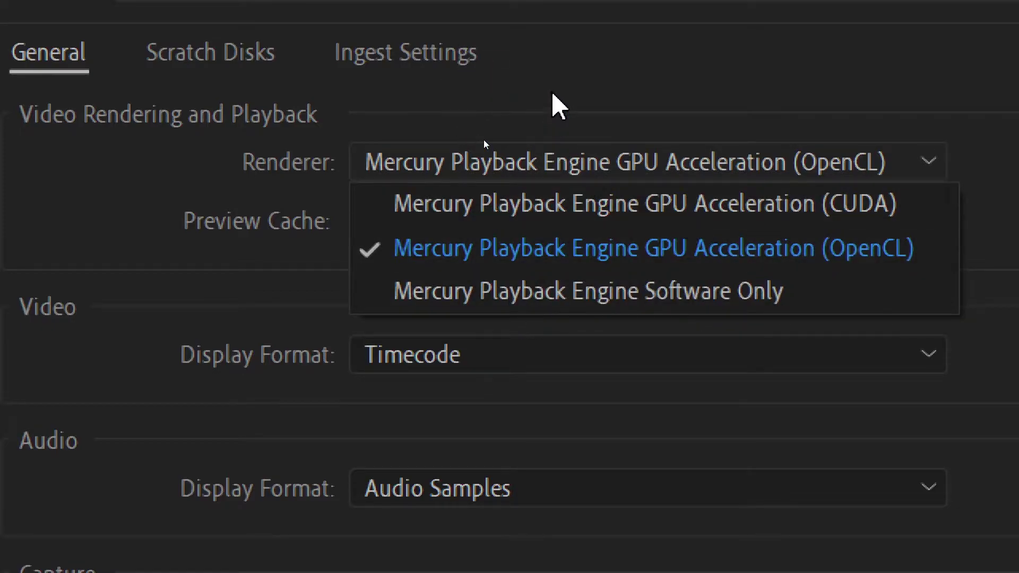
pyautogui.click(674, 127)
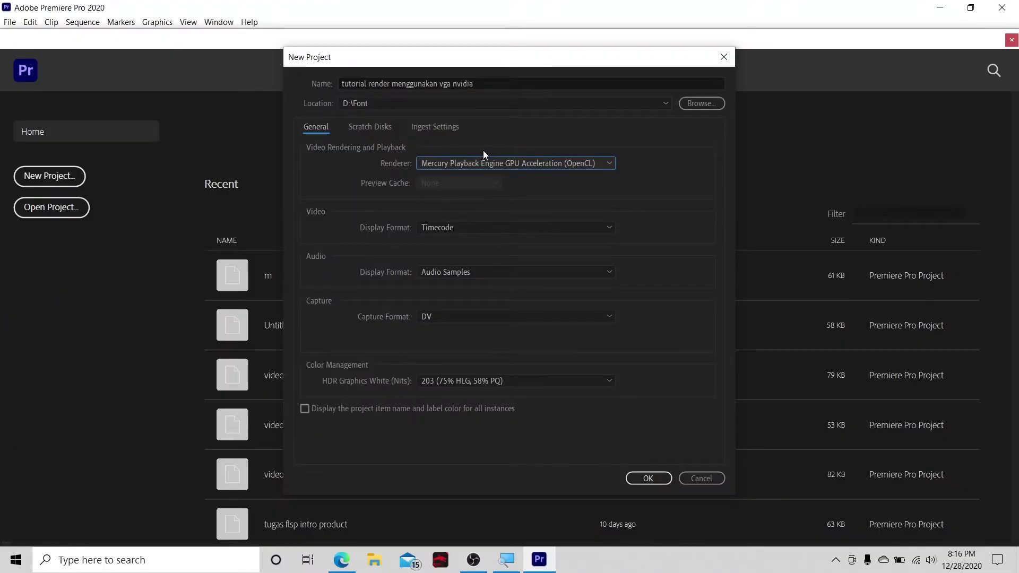
pyautogui.click(512, 160)
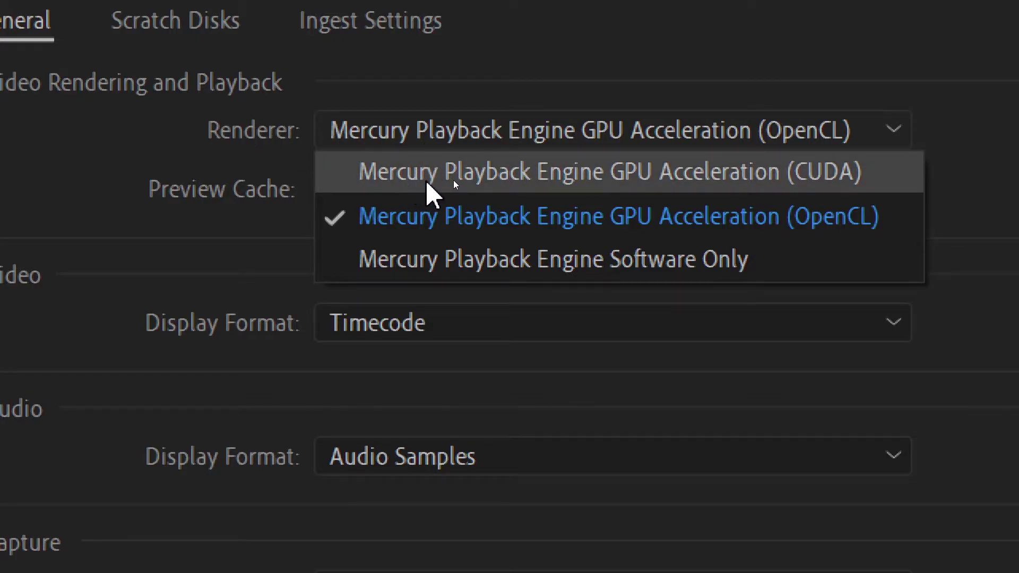
pyautogui.click(592, 178)
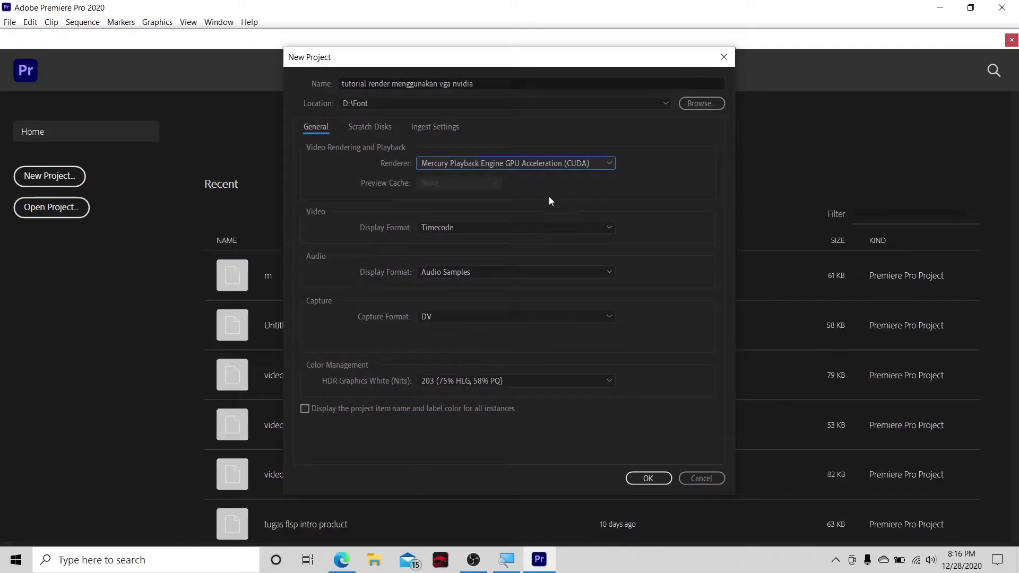
# Step: Keep the General defaults: Timecode video display, Audio Samples, DV capture and 203 HDR white level
pyautogui.click(449, 226)
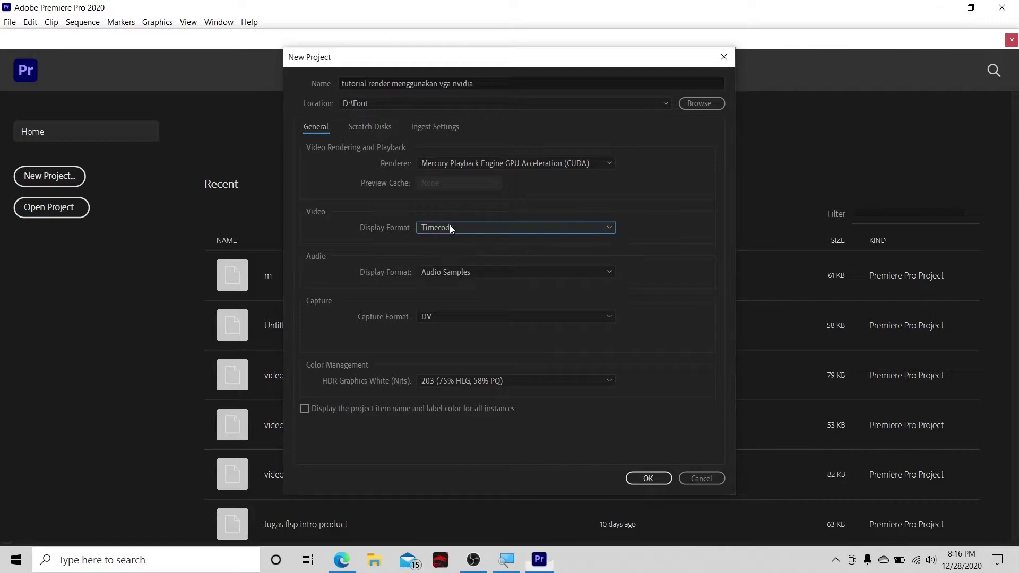
pyautogui.click(455, 275)
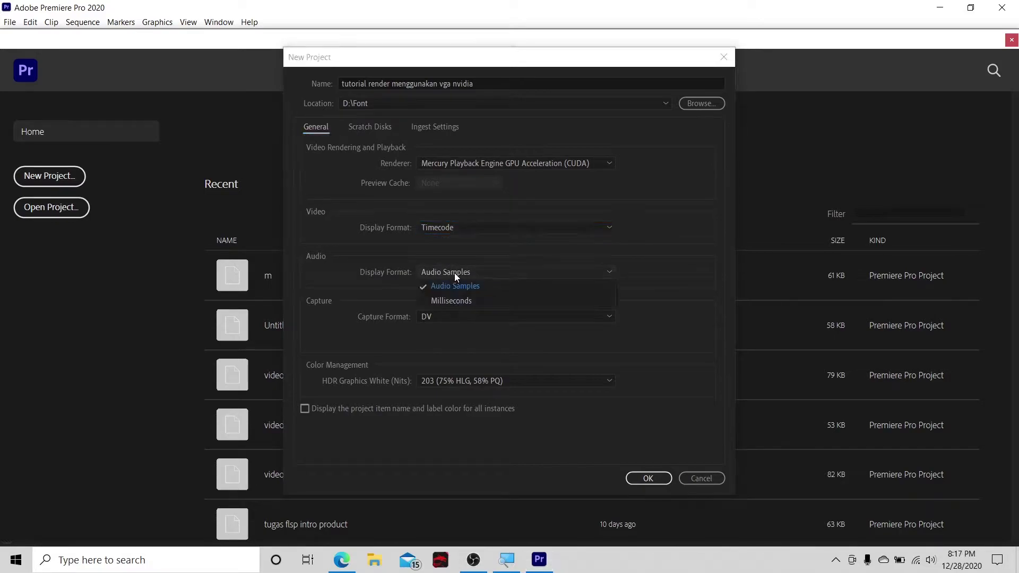
pyautogui.click(451, 285)
pyautogui.click(444, 319)
pyautogui.click(444, 323)
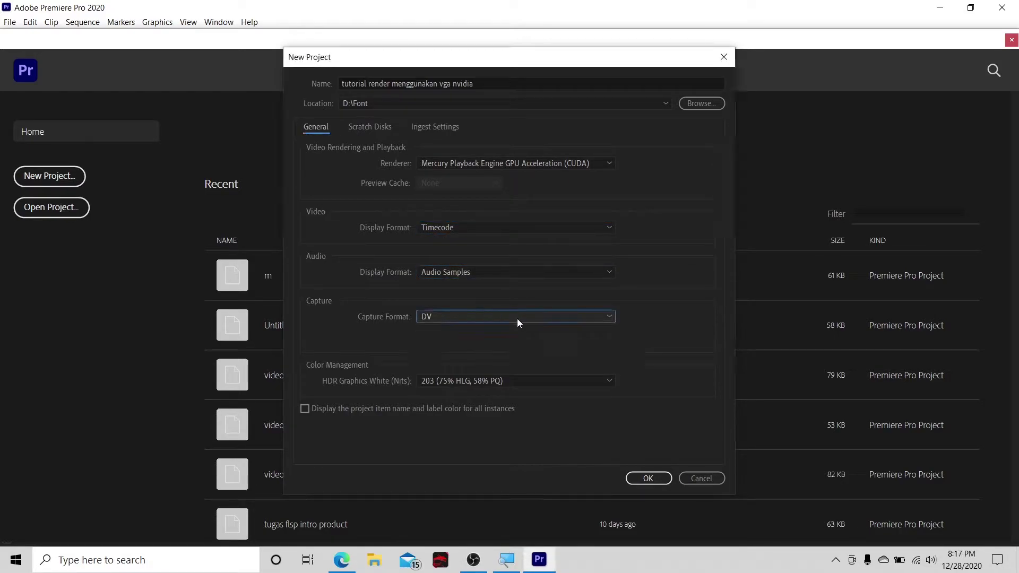
pyautogui.click(475, 382)
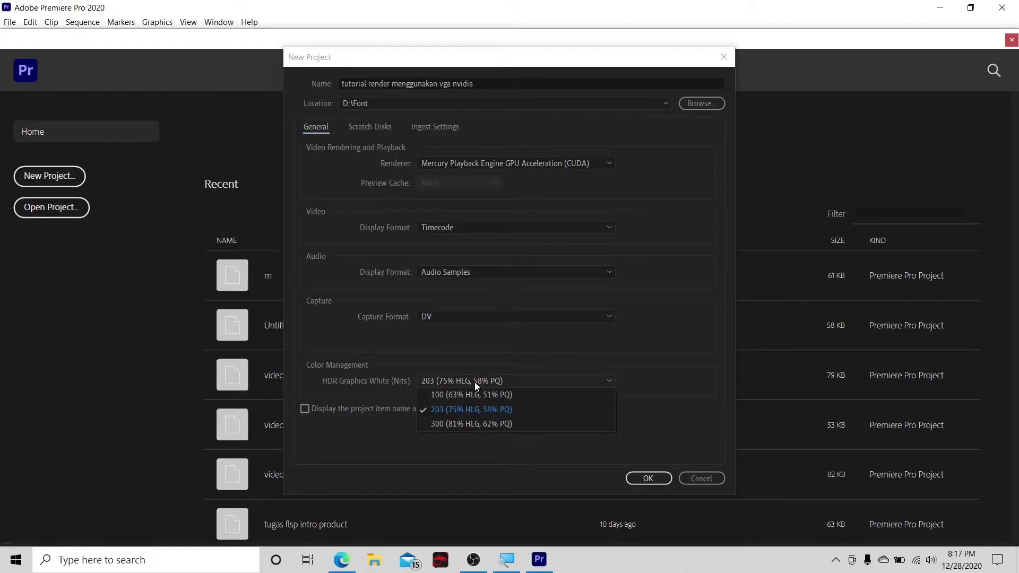
pyautogui.click(456, 382)
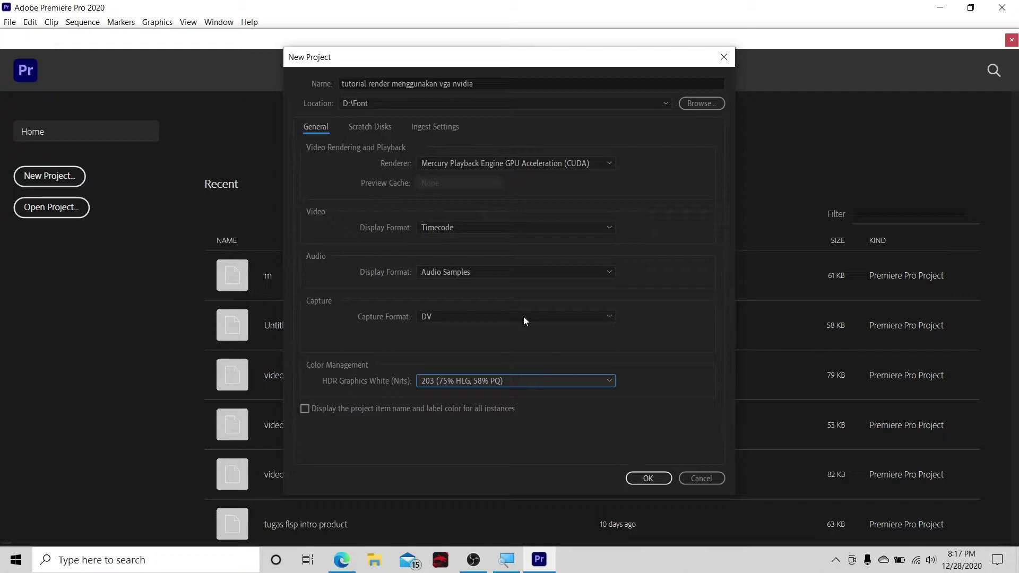
# Step: Review the Scratch Disks and Ingest Settings tabs, then create the project with default settings
pyautogui.click(389, 127)
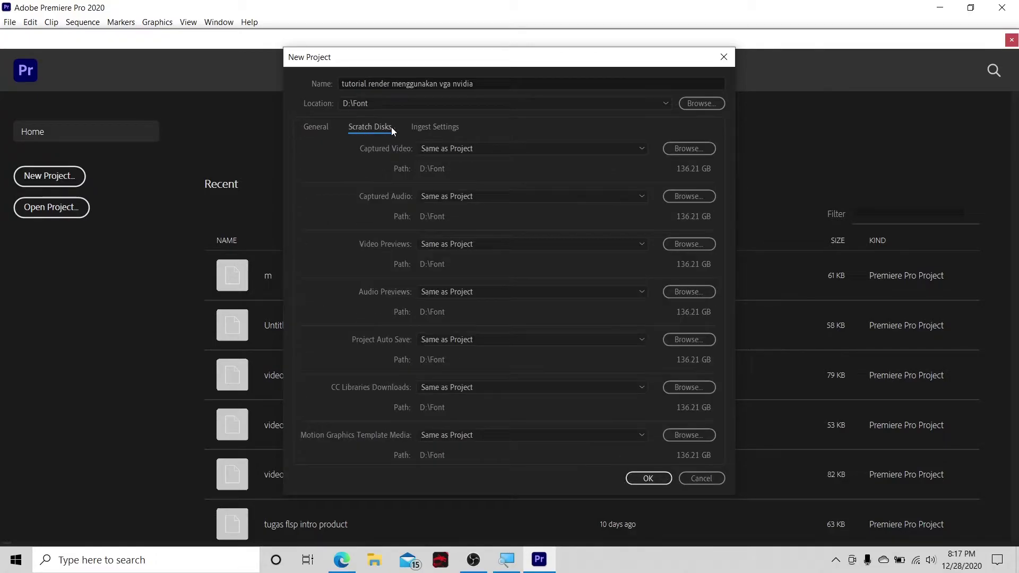
pyautogui.click(440, 127)
pyautogui.click(326, 127)
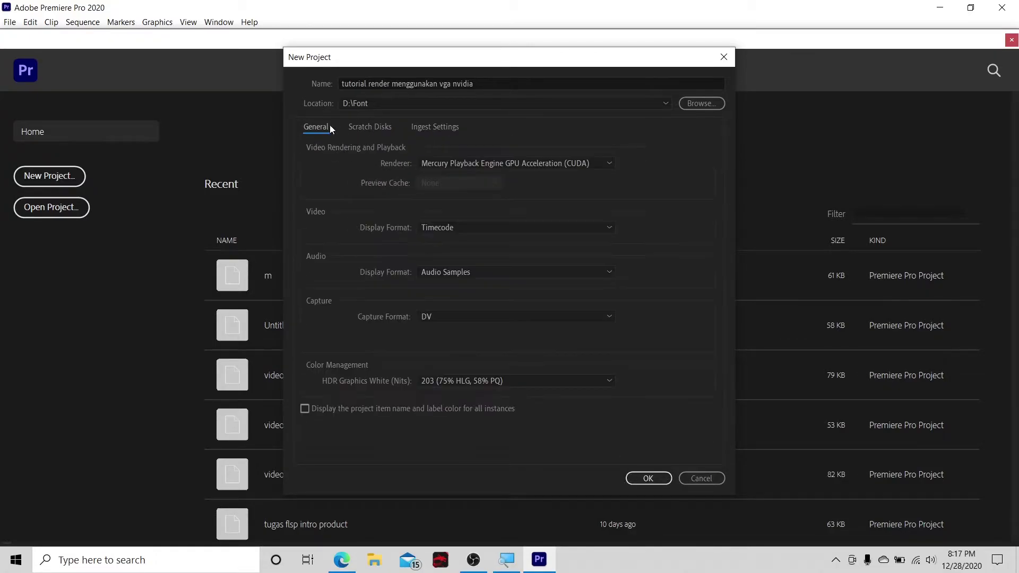
pyautogui.click(647, 479)
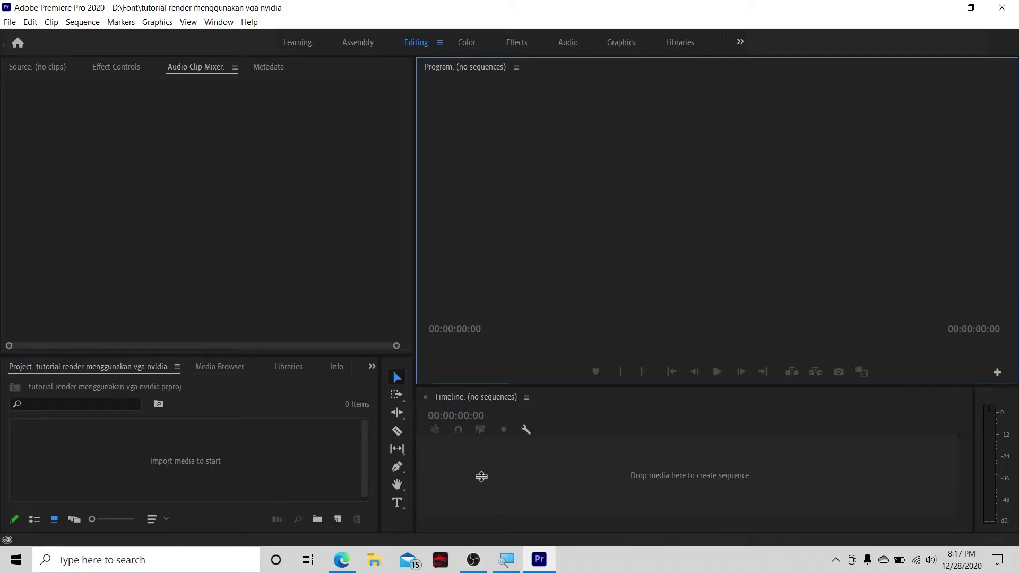
# Step: Browse the D: drive in File Explorer, checking the Hasil rekaman OBS folder before going back
pyautogui.click(374, 560)
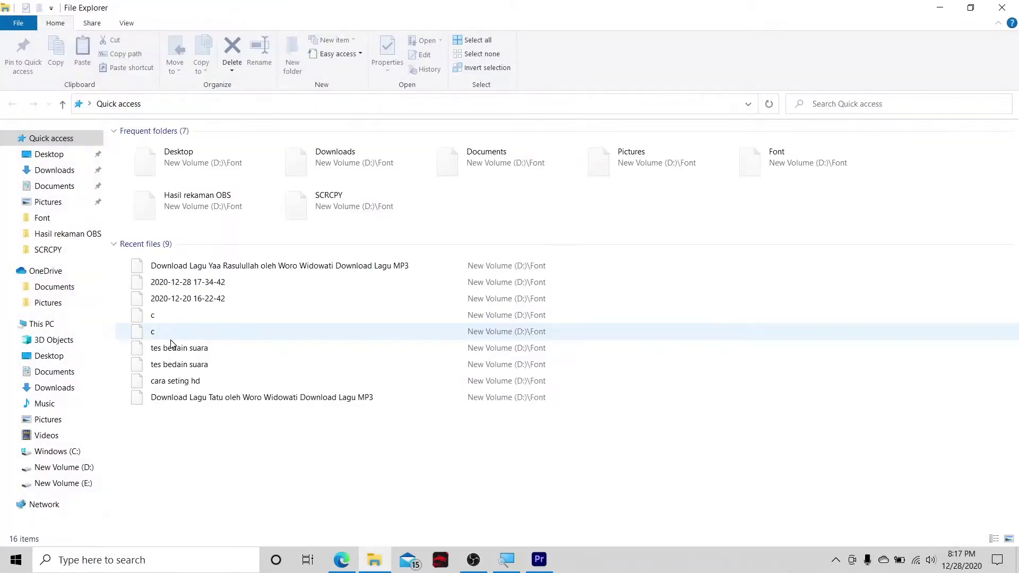
pyautogui.click(74, 468)
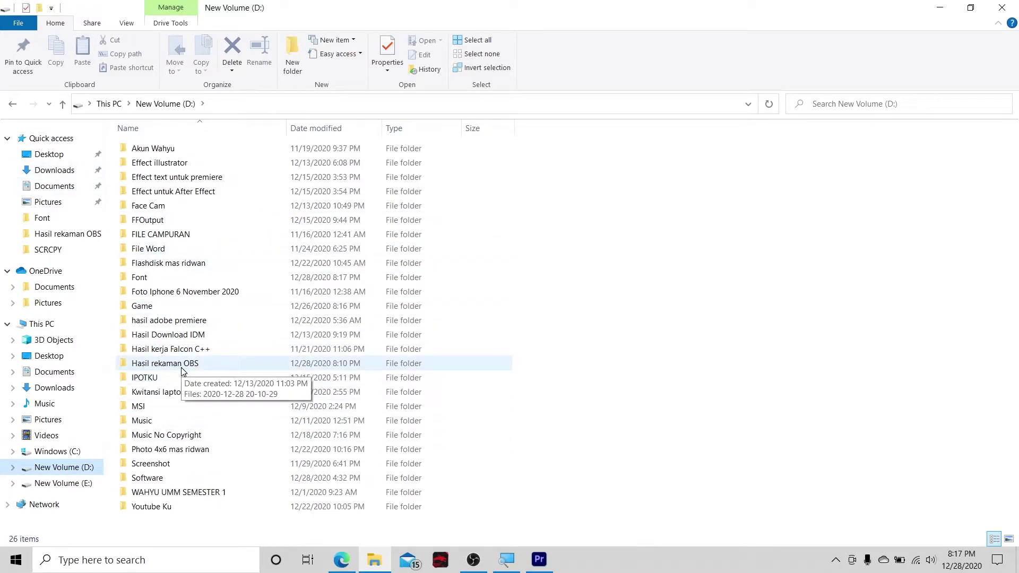
pyautogui.doubleClick(181, 371)
pyautogui.click(163, 177)
pyautogui.click(233, 297)
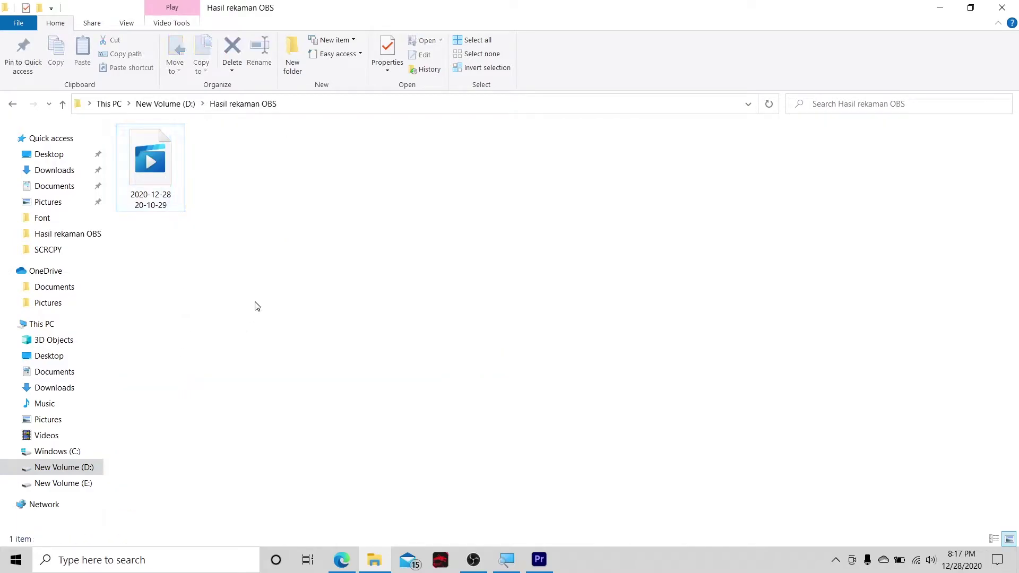
pyautogui.press('BackSpace')
# Step: Import the video from Youtube Ku\Konten Video Yotubeku\video ke 4 into Premiere's Project panel
pyautogui.doubleClick(164, 504)
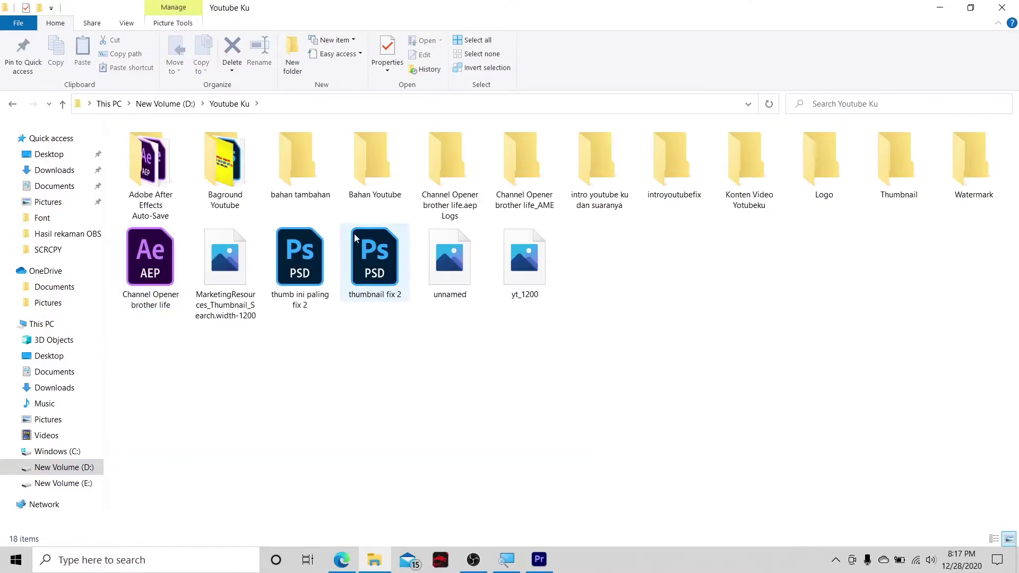
pyautogui.click(742, 183)
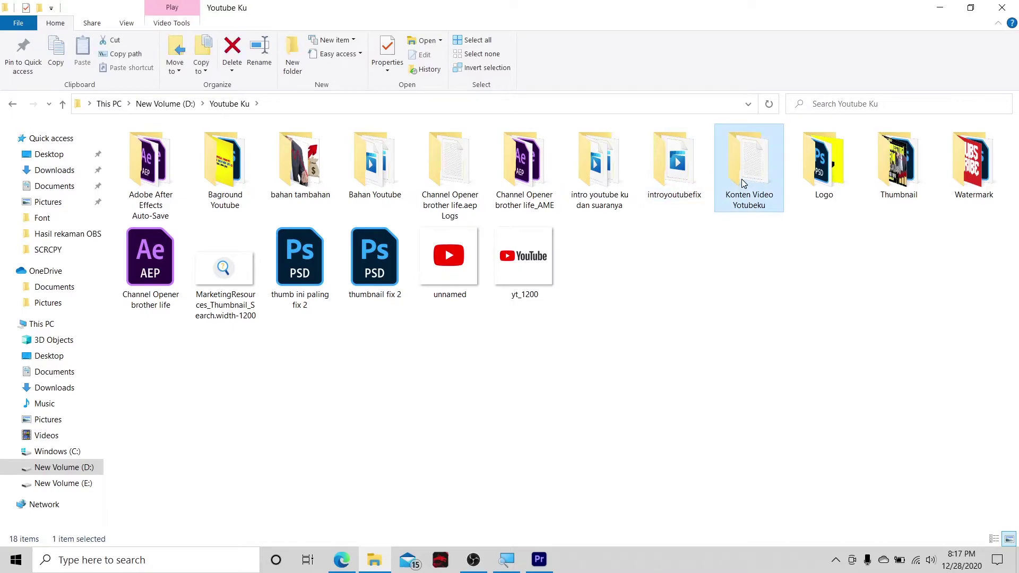
pyautogui.doubleClick(741, 179)
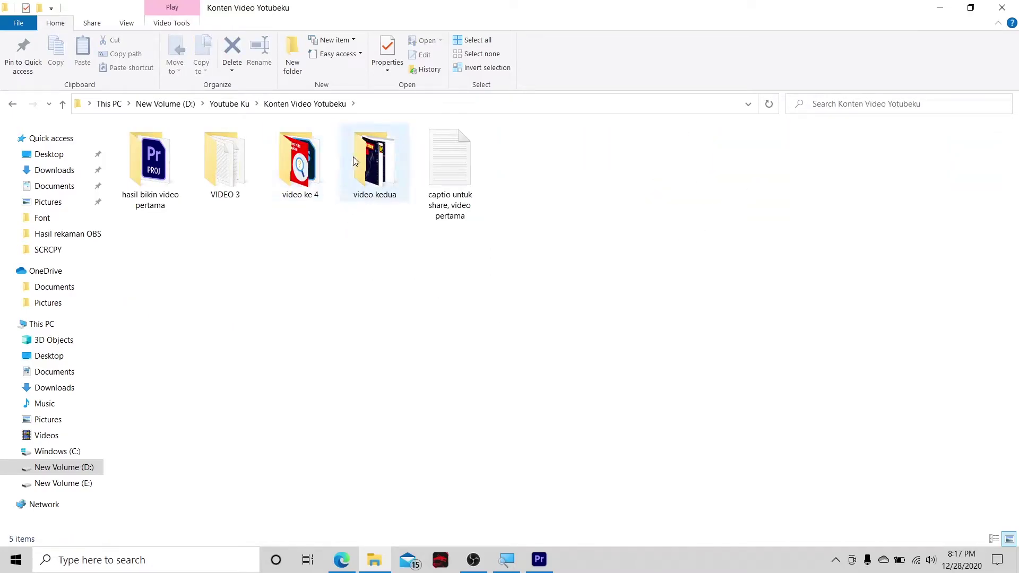
pyautogui.doubleClick(303, 169)
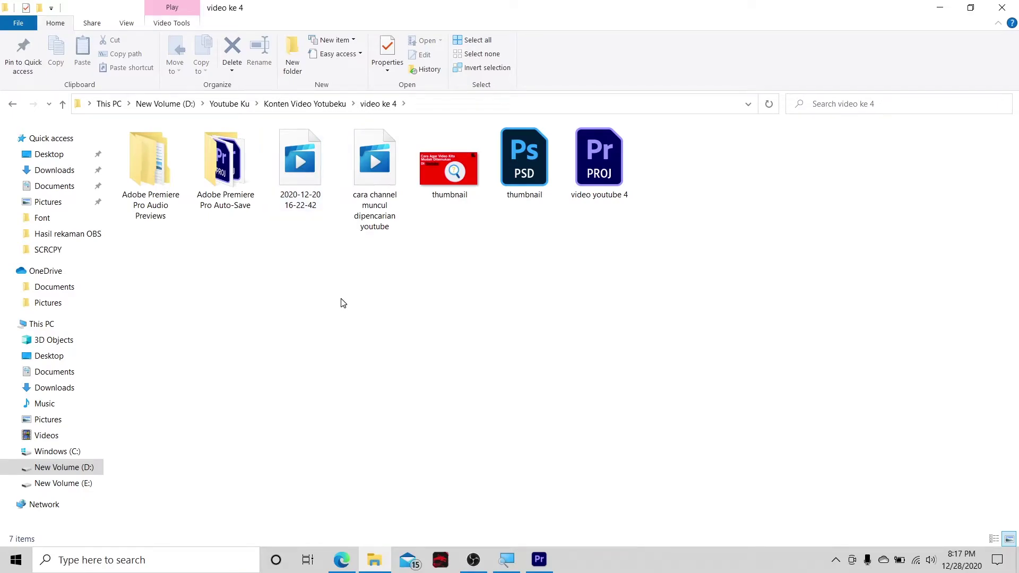
pyautogui.click(375, 194)
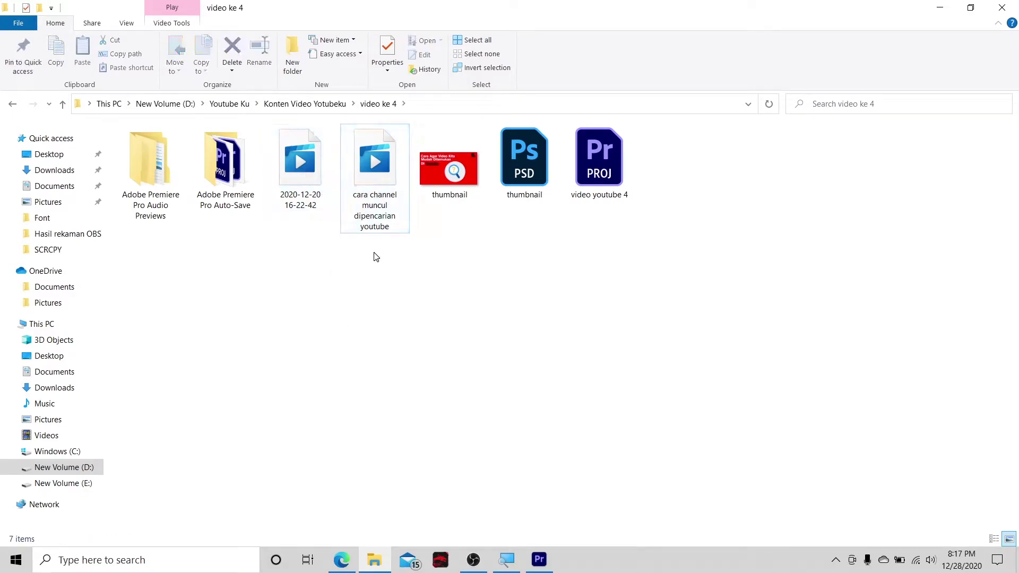
pyautogui.moveTo(379, 179)
pyautogui.mouseDown()
pyautogui.moveTo(509, 409)
pyautogui.moveTo(229, 451)
pyautogui.mouseUp()
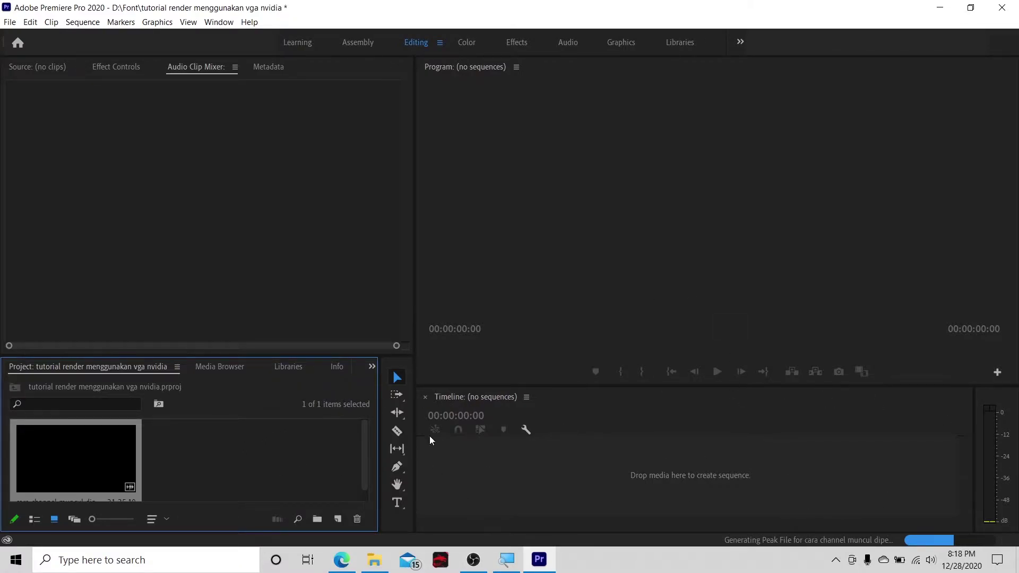
# Step: Preview the imported clip in the Source monitor
pyautogui.doubleClick(110, 468)
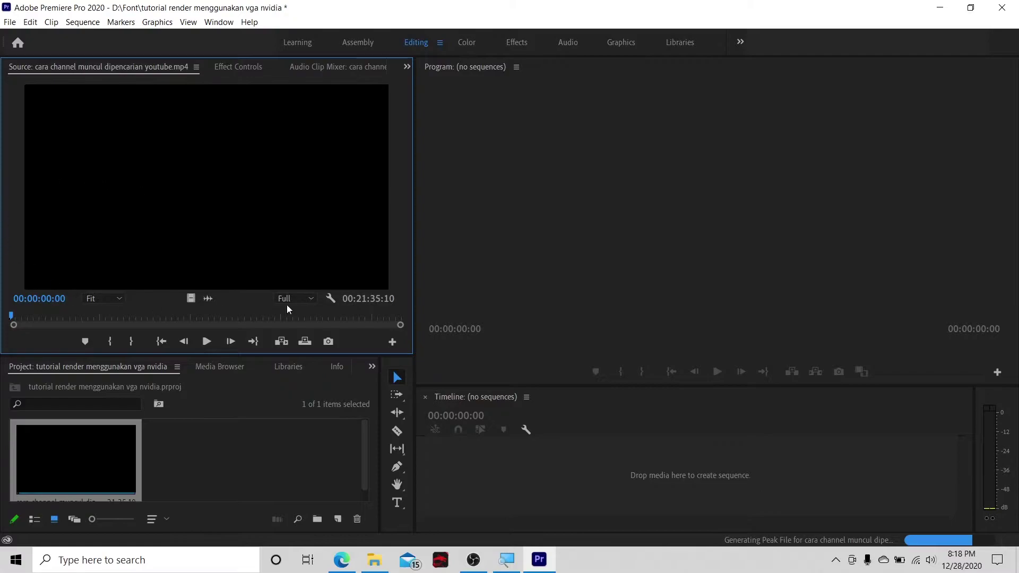
pyautogui.click(207, 341)
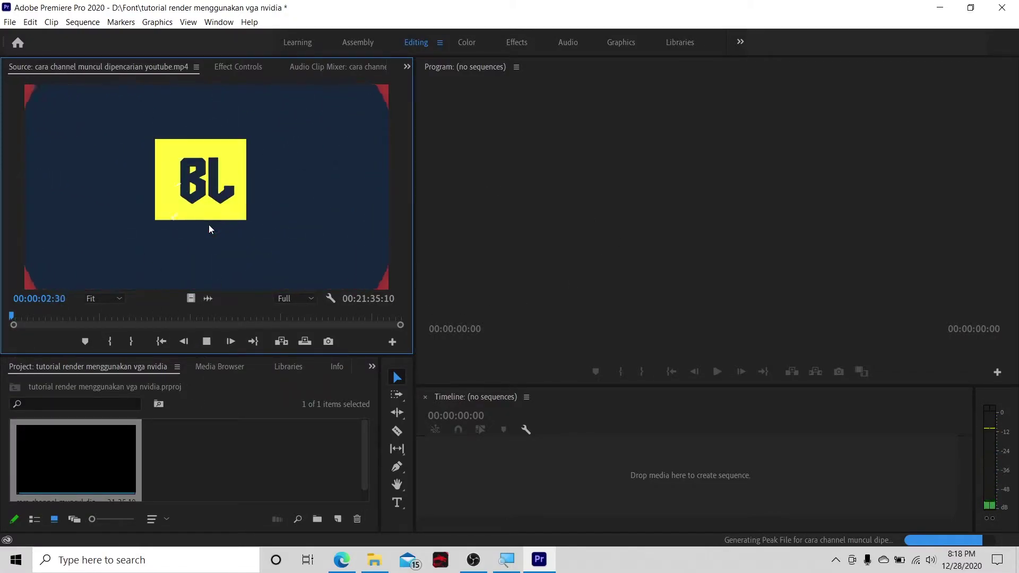
pyautogui.press('space')
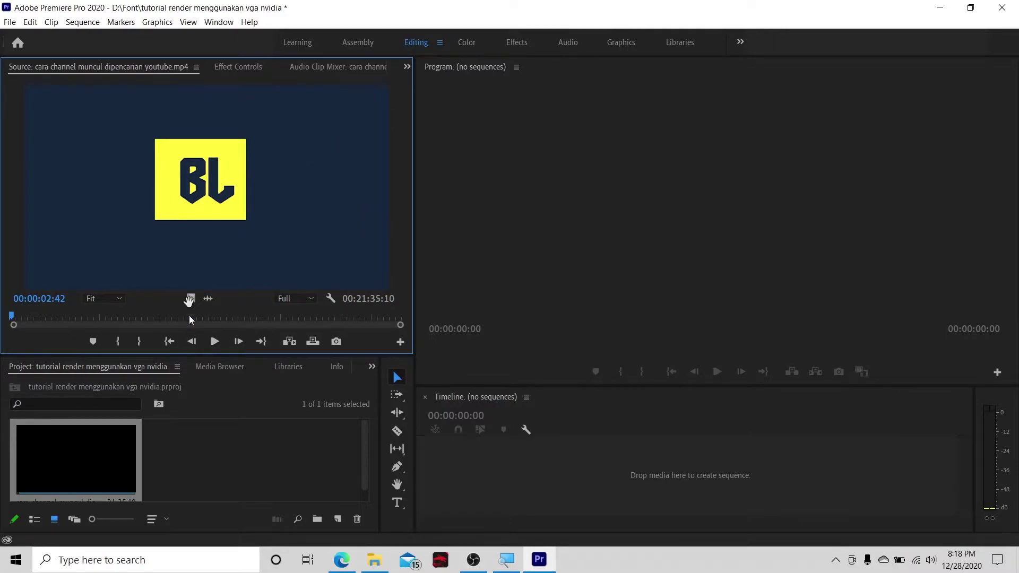
# Step: Create a sequence from the clip on the Timeline, play it, then return to the start
pyautogui.moveTo(190, 298)
pyautogui.mouseDown()
pyautogui.moveTo(551, 487)
pyautogui.moveTo(538, 479)
pyautogui.mouseUp()
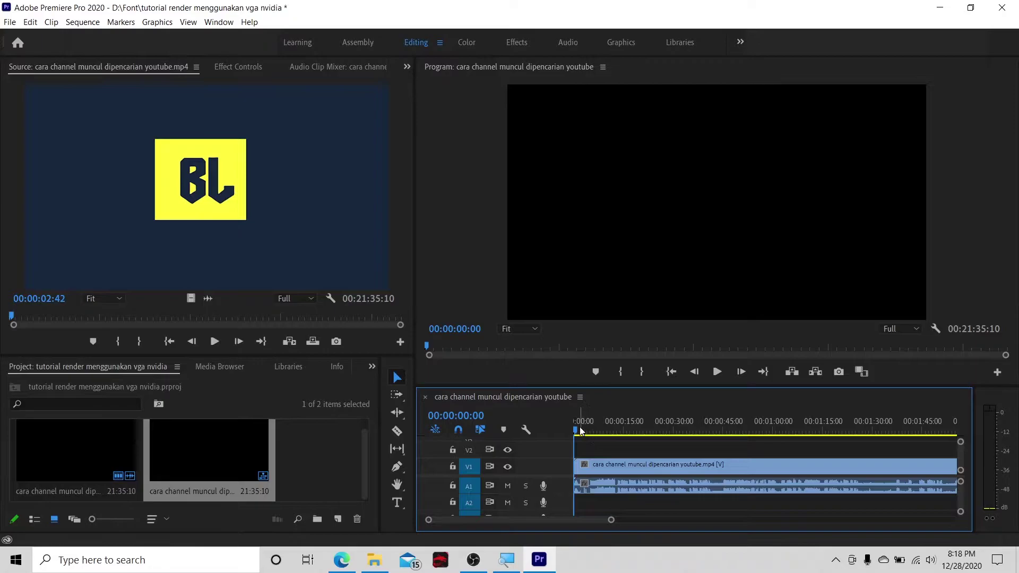
pyautogui.press('space')
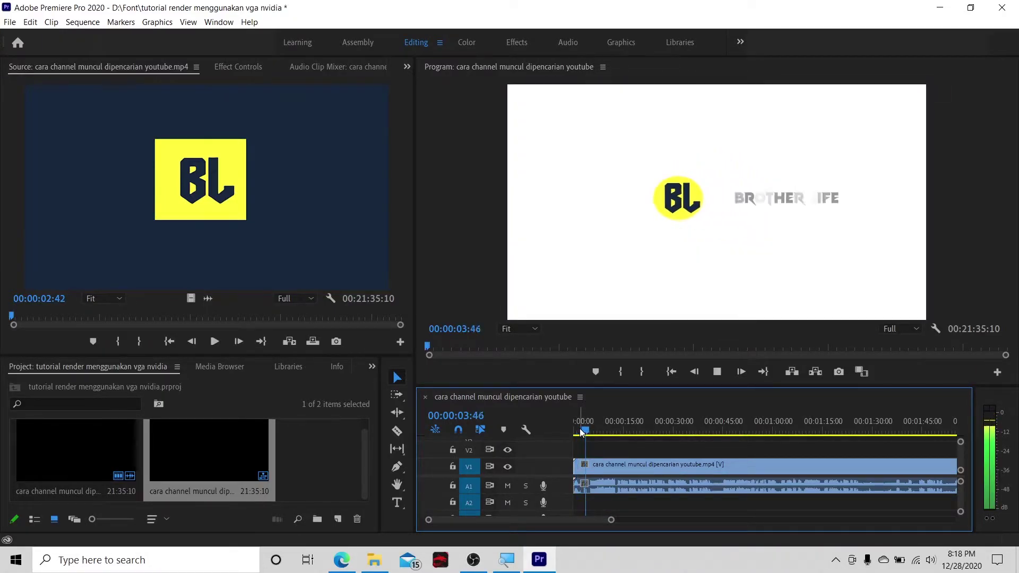
pyautogui.press('space')
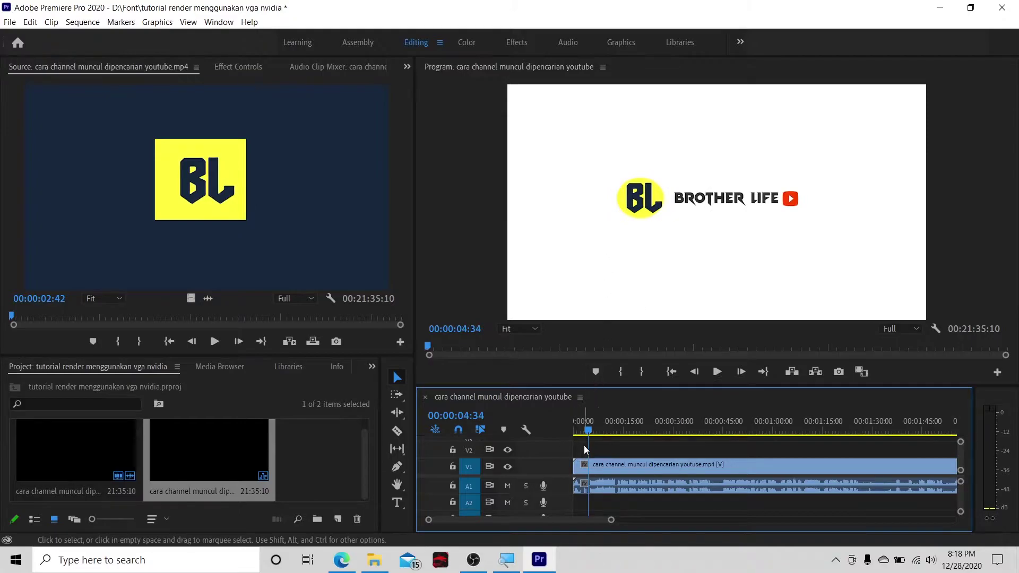
pyautogui.click(593, 431)
pyautogui.moveTo(595, 434); pyautogui.dragTo(526, 424)
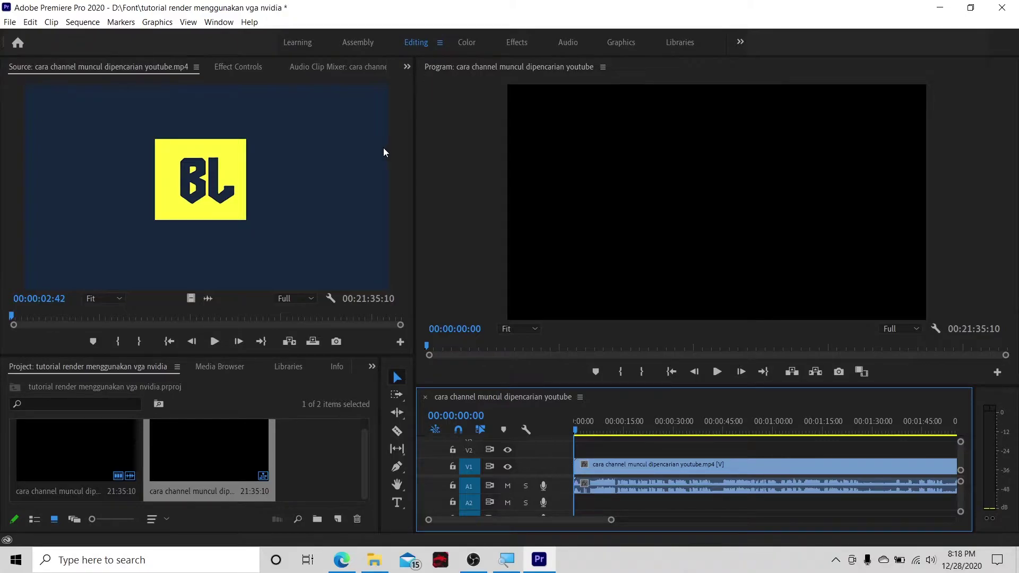
# Step: Open MSI Dragon Center, reposition its window, then minimize it
pyautogui.click(441, 560)
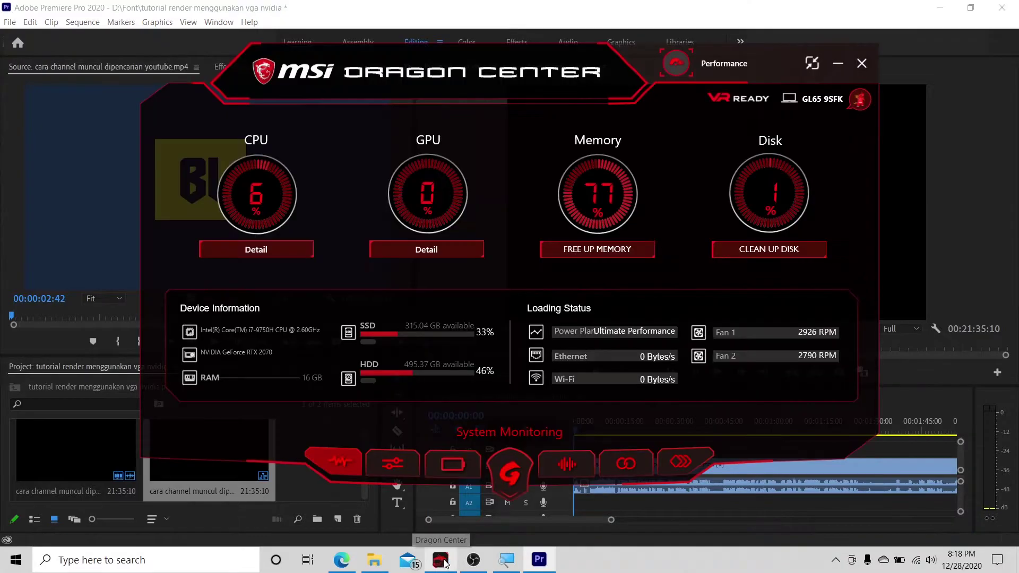
pyautogui.moveTo(402, 111); pyautogui.dragTo(470, 67)
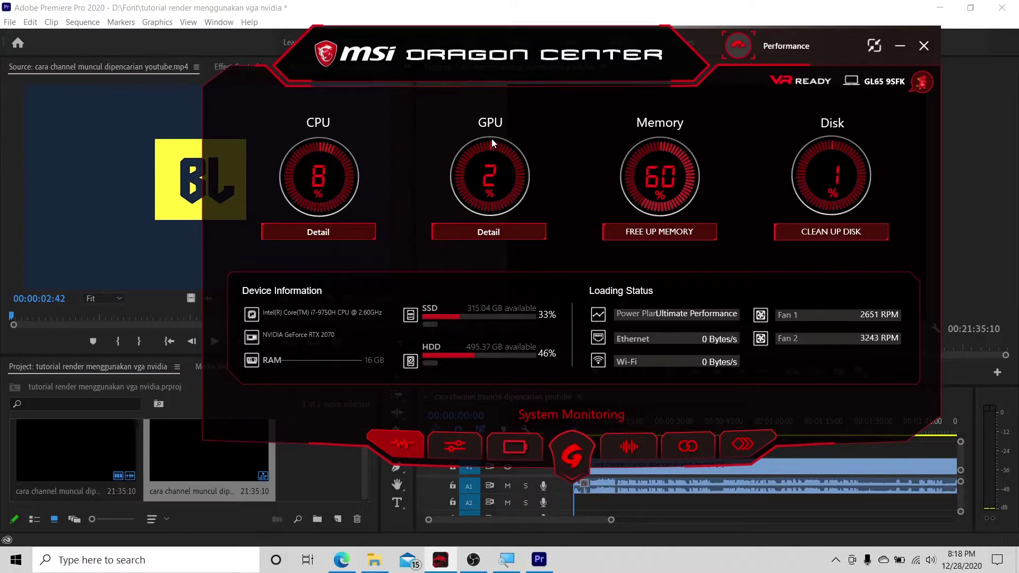
pyautogui.click(900, 46)
# Step: View the RTX 2070 GPU performance graphs in a maximized Task Manager, then minimize it
pyautogui.rightClick(594, 560)
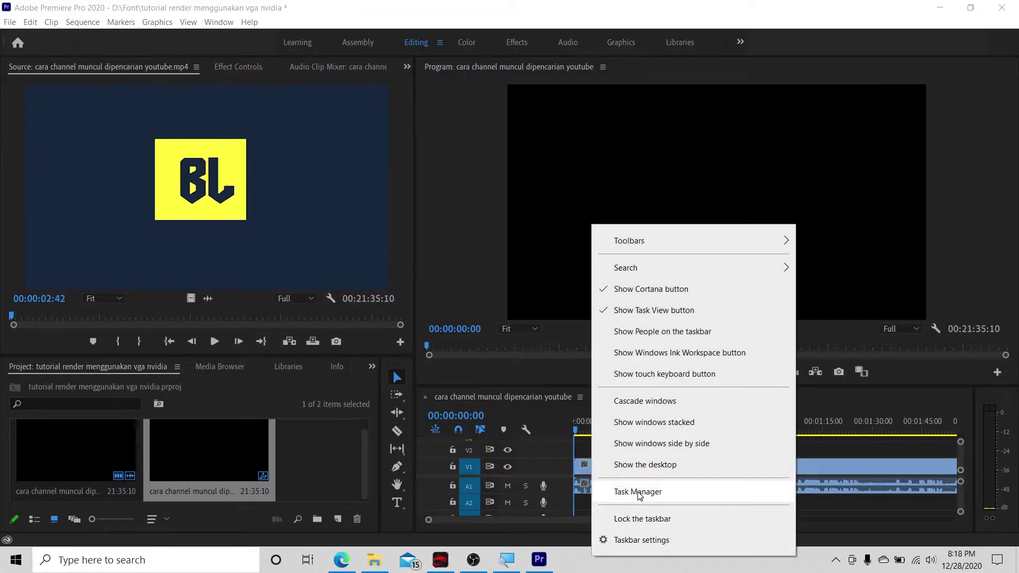
pyautogui.click(637, 492)
pyautogui.click(447, 187)
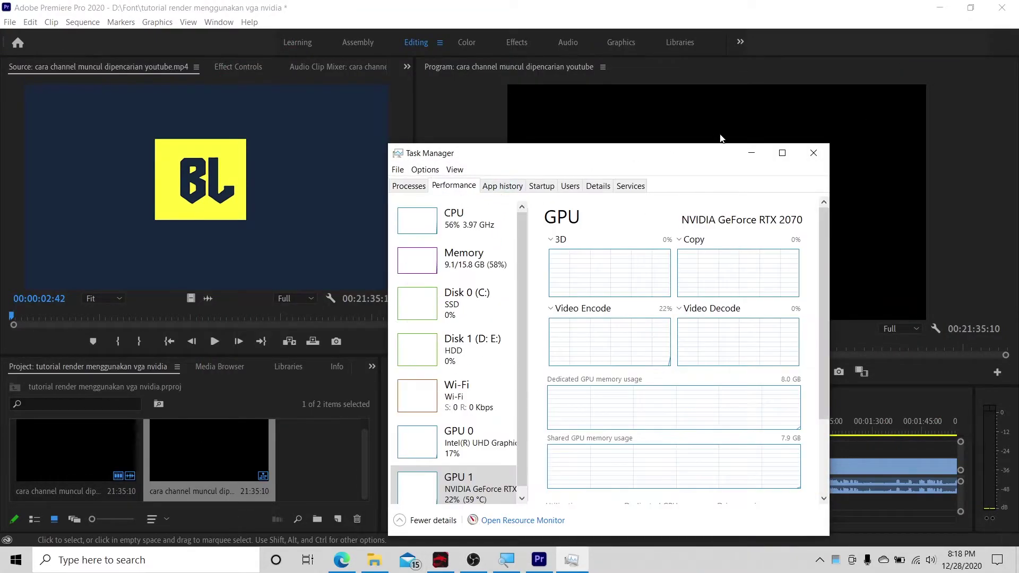
pyautogui.click(782, 153)
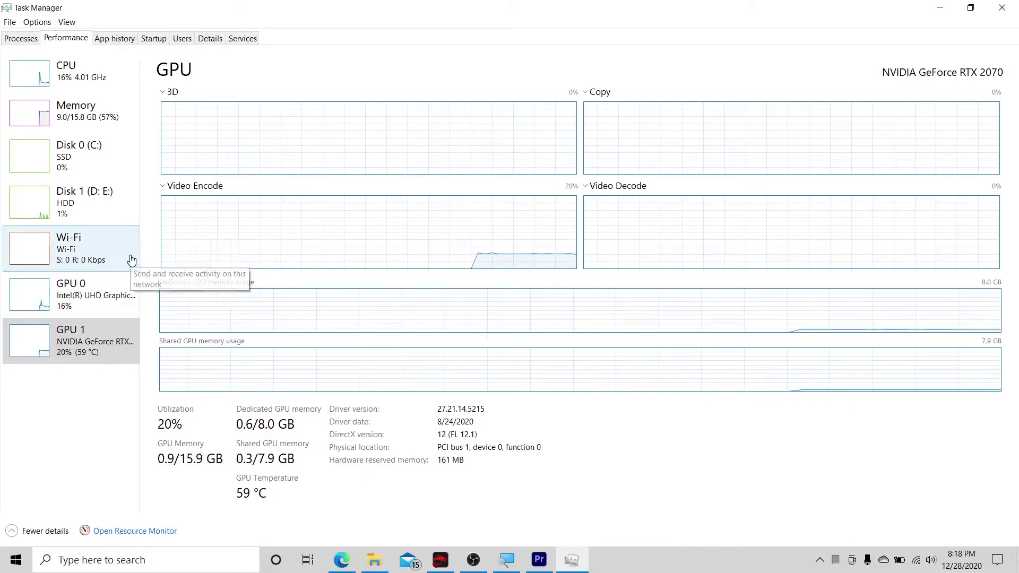
pyautogui.click(939, 7)
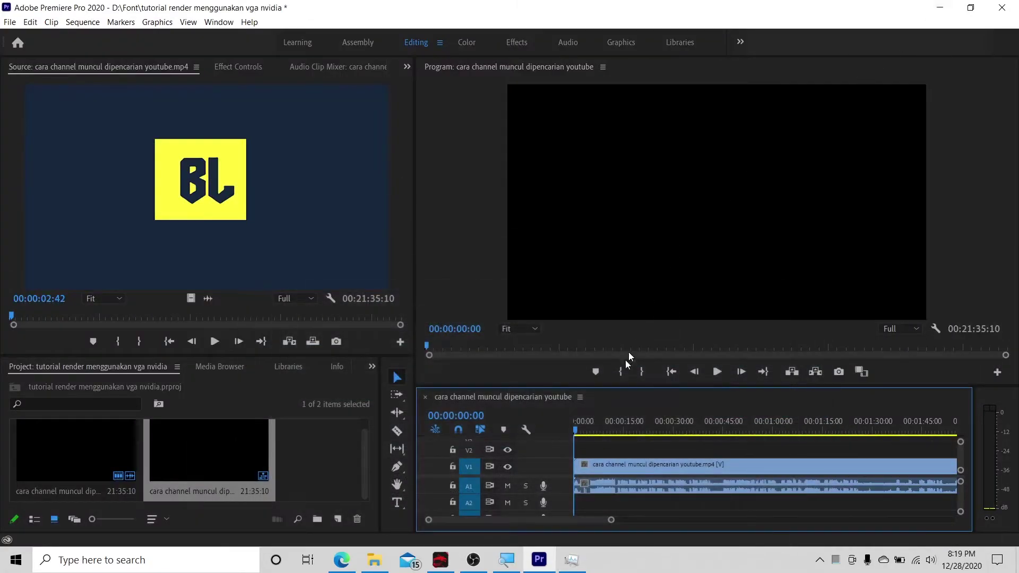
# Step: Open the File > Export > Media settings dialog
pyautogui.click(10, 22)
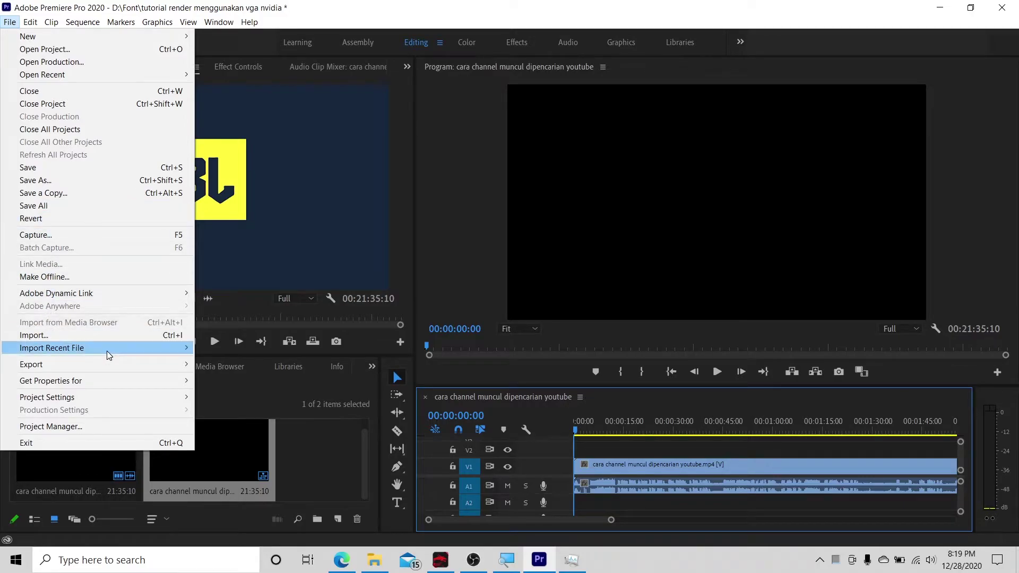
pyautogui.moveTo(116, 371)
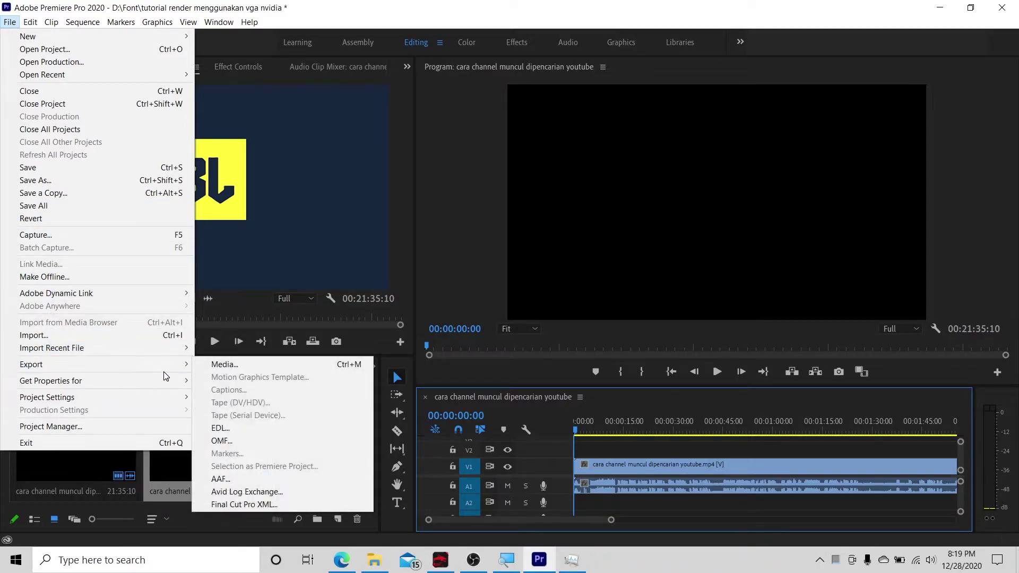
pyautogui.click(213, 365)
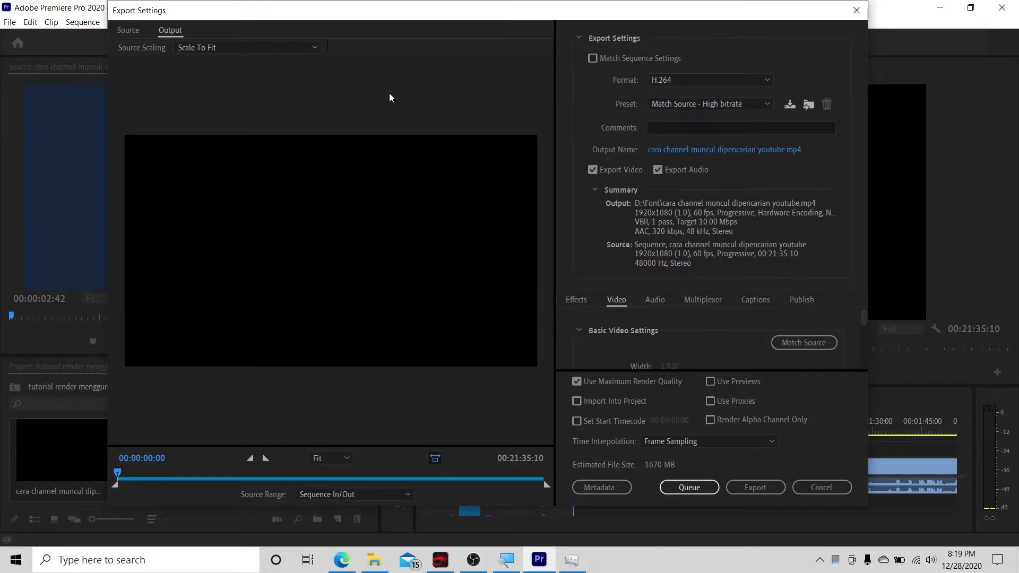
pyautogui.moveTo(469, 22); pyautogui.dragTo(450, 31)
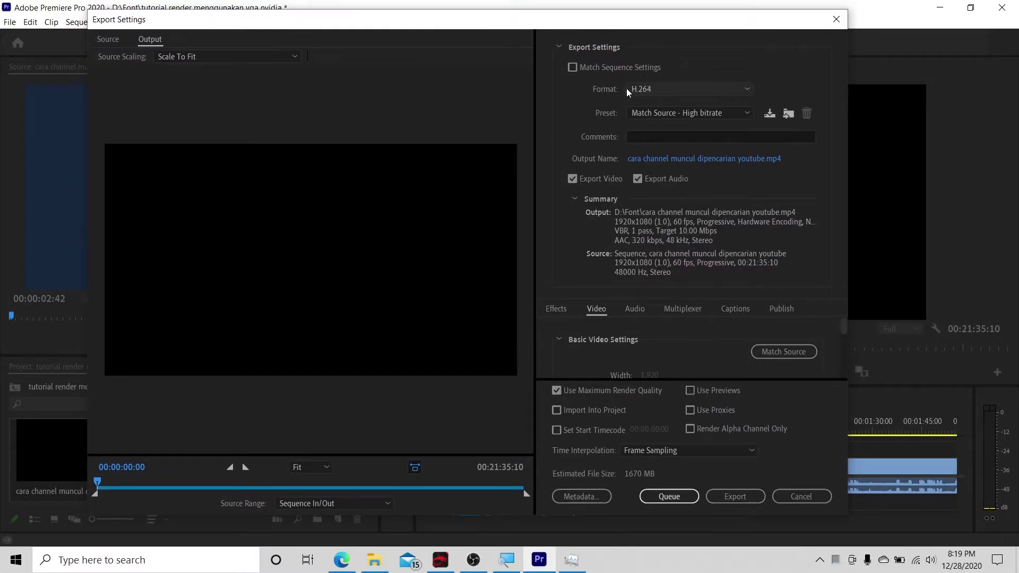
# Step: Confirm H.264 format with the Match Source - High bitrate preset
pyautogui.click(645, 90)
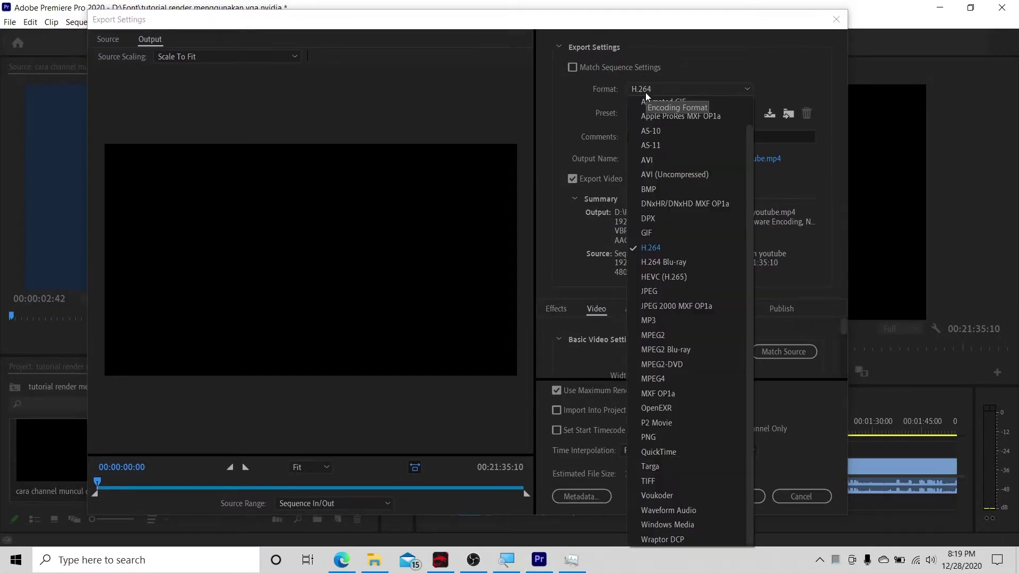
pyautogui.click(651, 248)
pyautogui.click(663, 118)
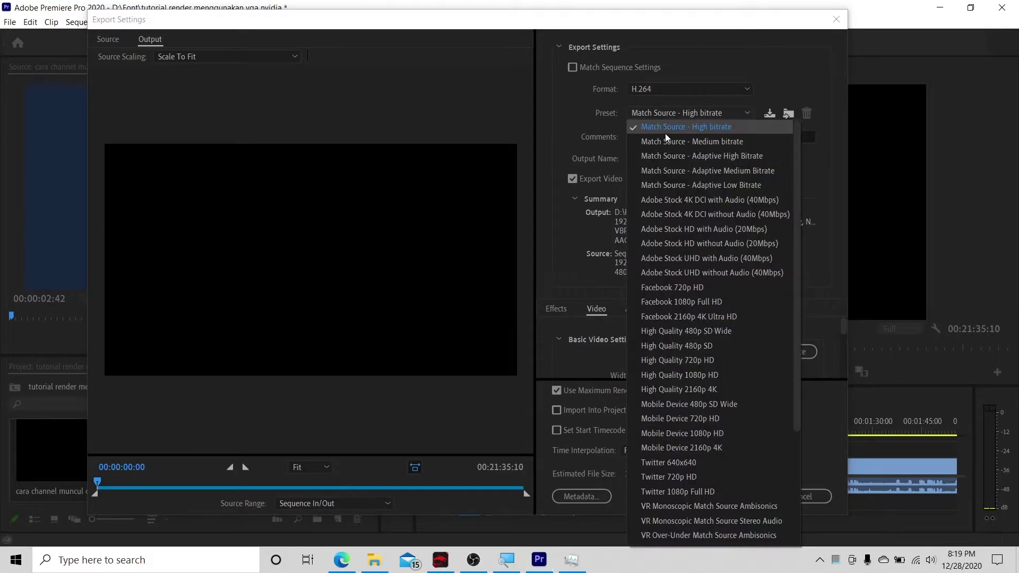
pyautogui.click(664, 133)
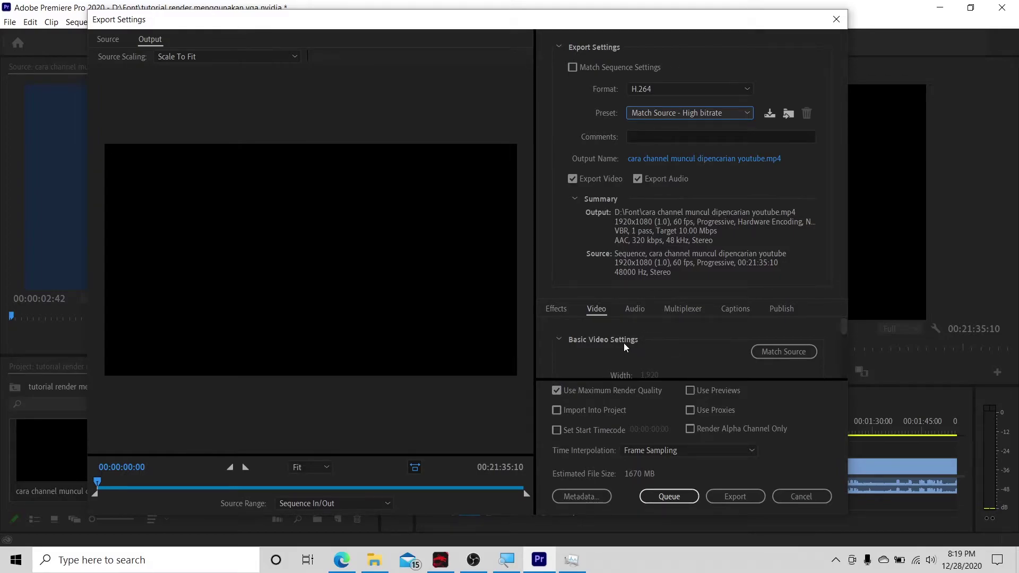
# Step: Scroll through the Video settings to review hardware encoding at 10 Mbps
pyautogui.scroll(-2, 675, 343)
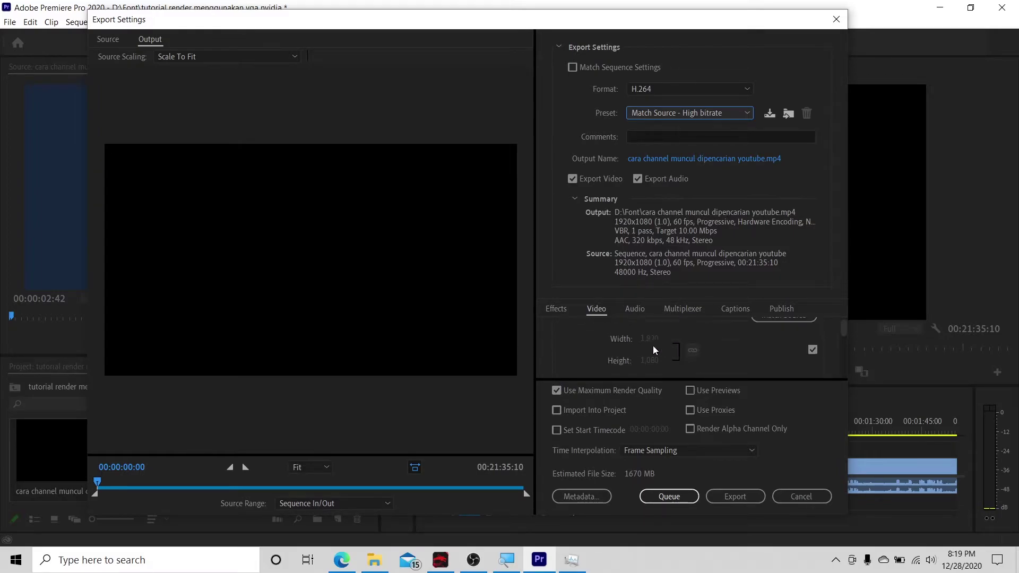
pyautogui.scroll(-3, 581, 342)
pyautogui.scroll(-1, 582, 341)
pyautogui.scroll(-1, 584, 342)
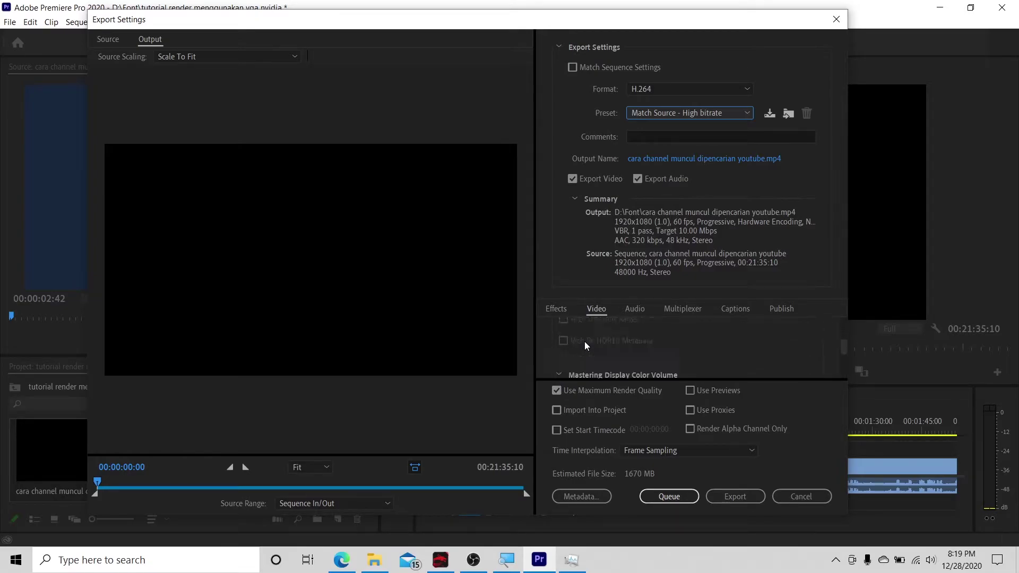
pyautogui.scroll(-1, 584, 342)
pyautogui.scroll(-1, 583, 342)
pyautogui.scroll(-1, 578, 343)
pyautogui.scroll(-1, 574, 347)
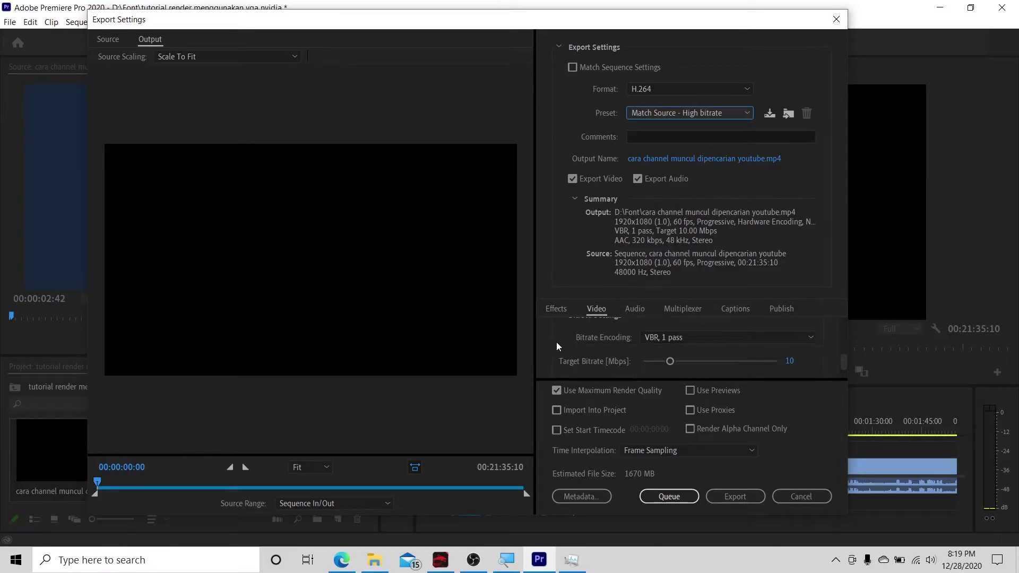
pyautogui.scroll(-1, 556, 341)
pyautogui.scroll(-1, 557, 340)
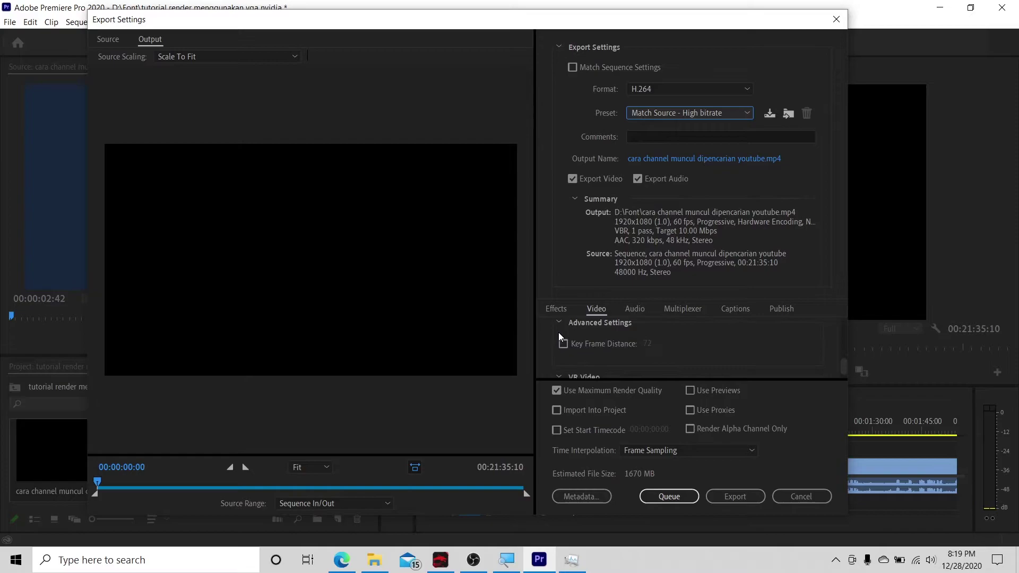
pyautogui.scroll(-1, 557, 340)
pyautogui.scroll(-1, 556, 342)
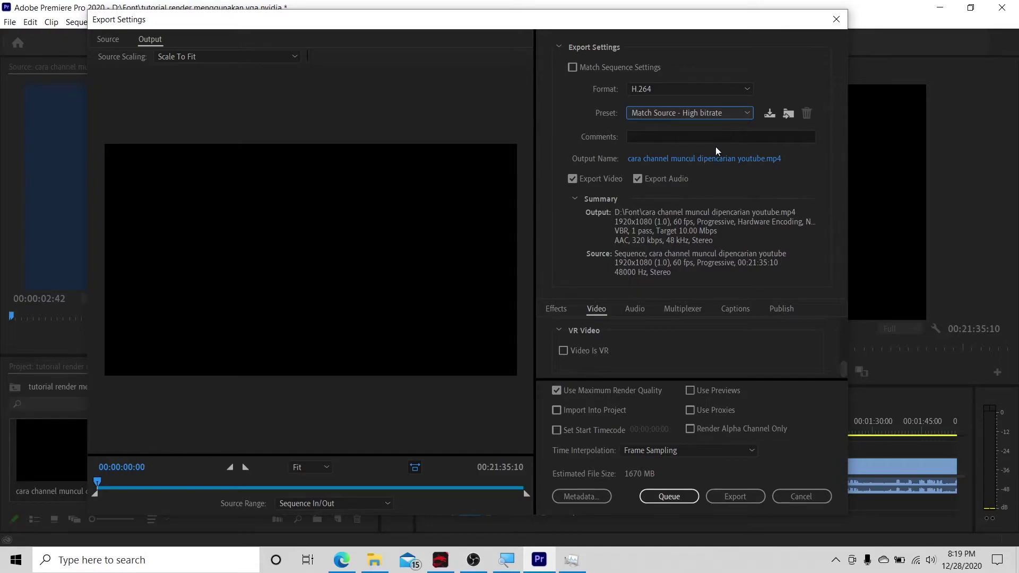
# Step: Start the MP4 export and compare Intel UHD 630 and RTX 2070 load in Task Manager
pyautogui.click(741, 499)
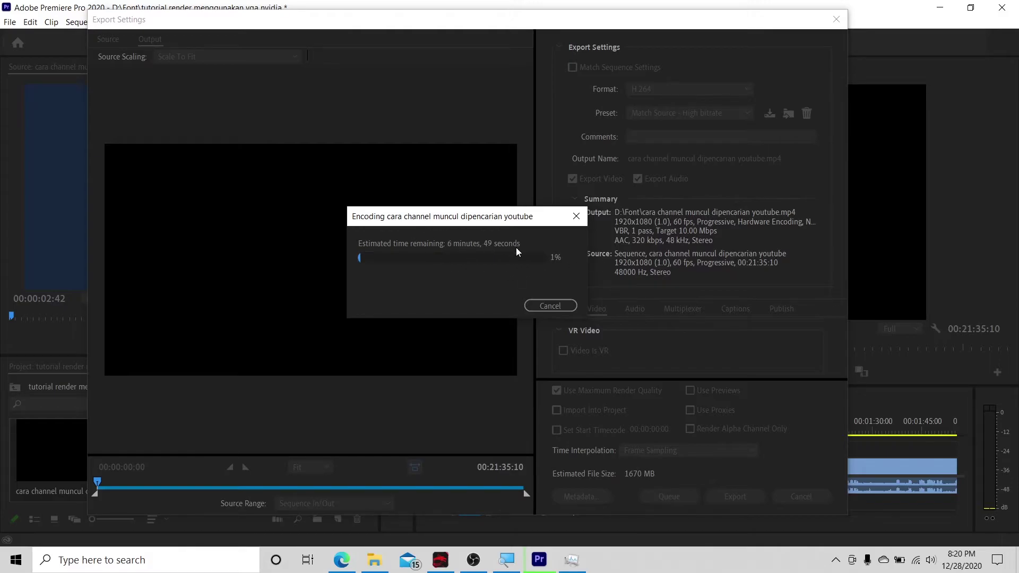
pyautogui.click(572, 560)
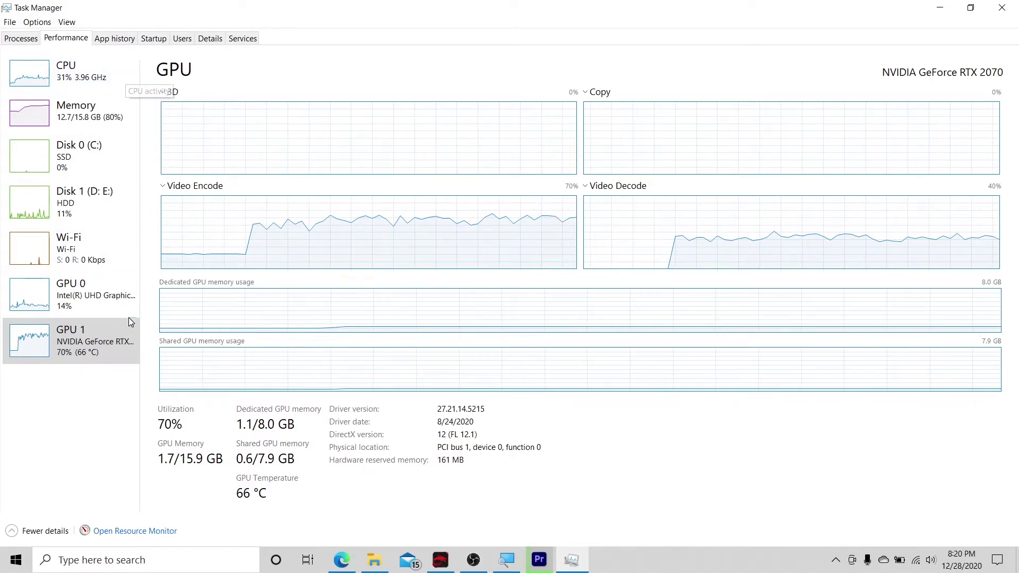
pyautogui.click(107, 305)
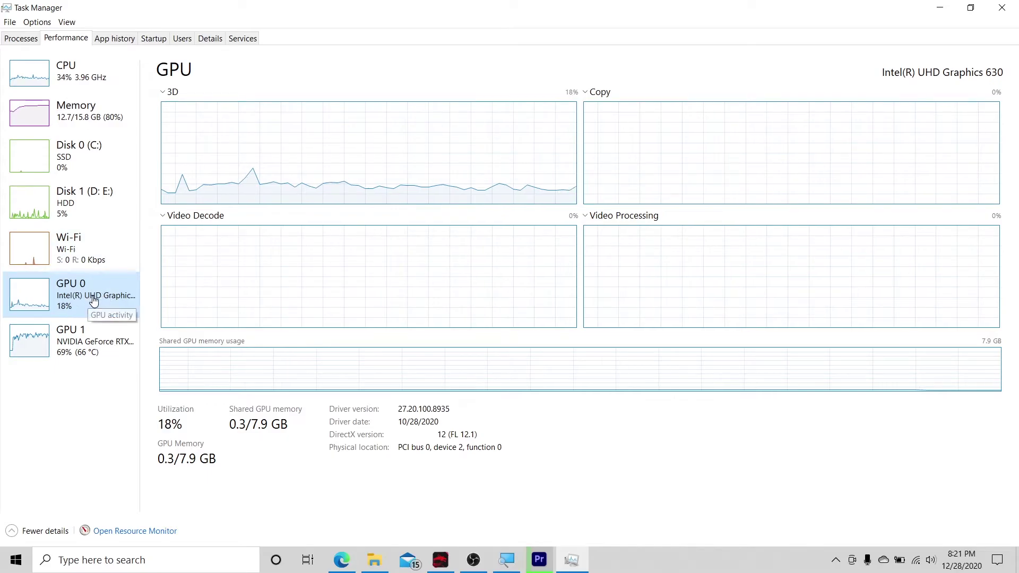
pyautogui.click(81, 346)
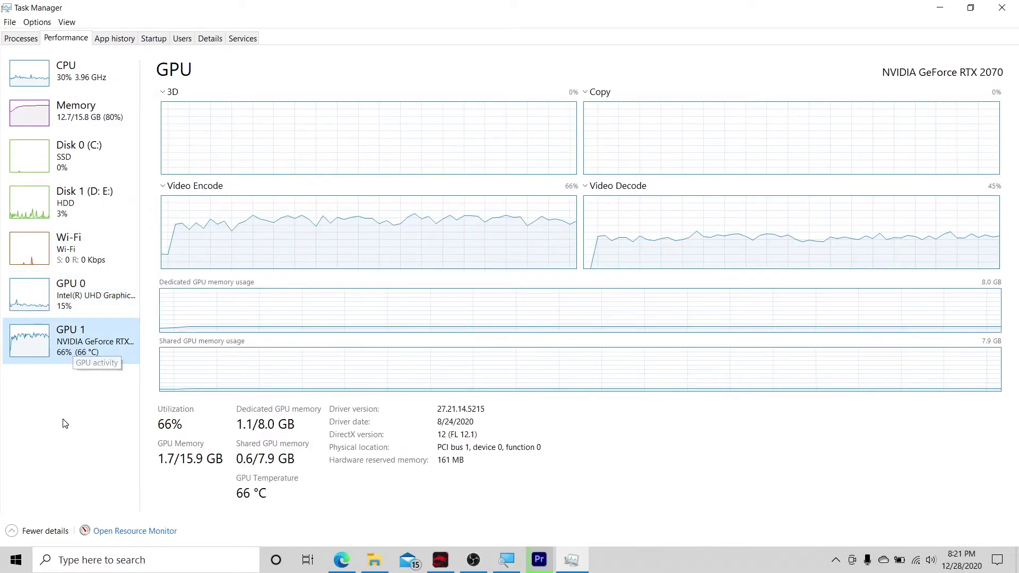
pyautogui.click(77, 311)
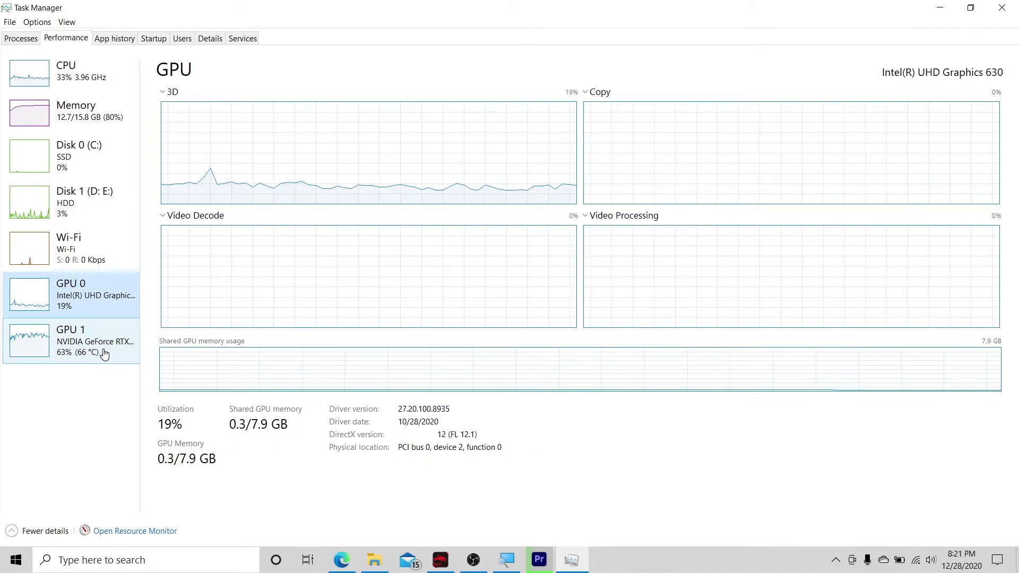
# Step: Check the RTX 2070 encode graphs and Dragon Center load, then return to the export progress
pyautogui.click(105, 353)
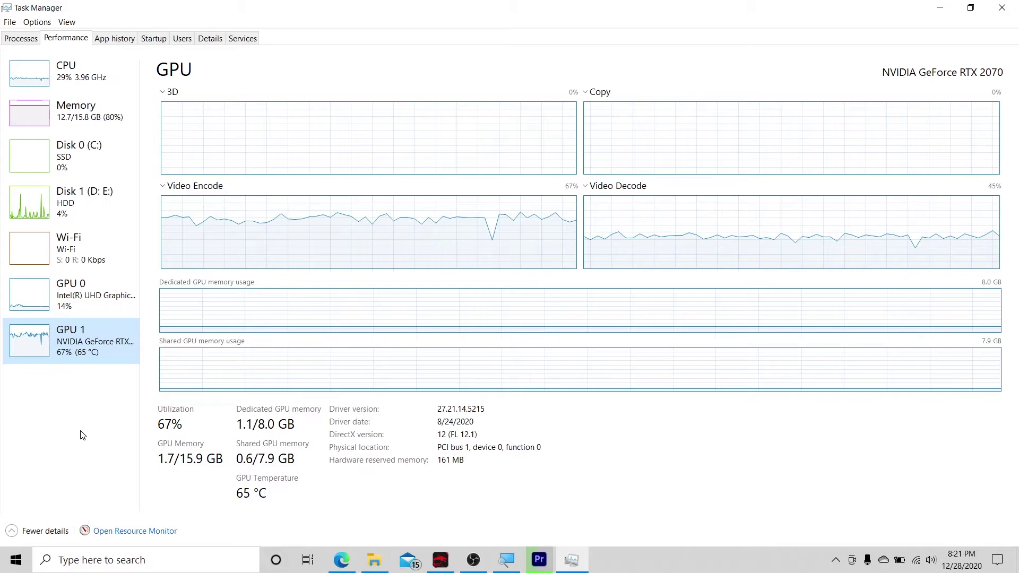
pyautogui.click(439, 560)
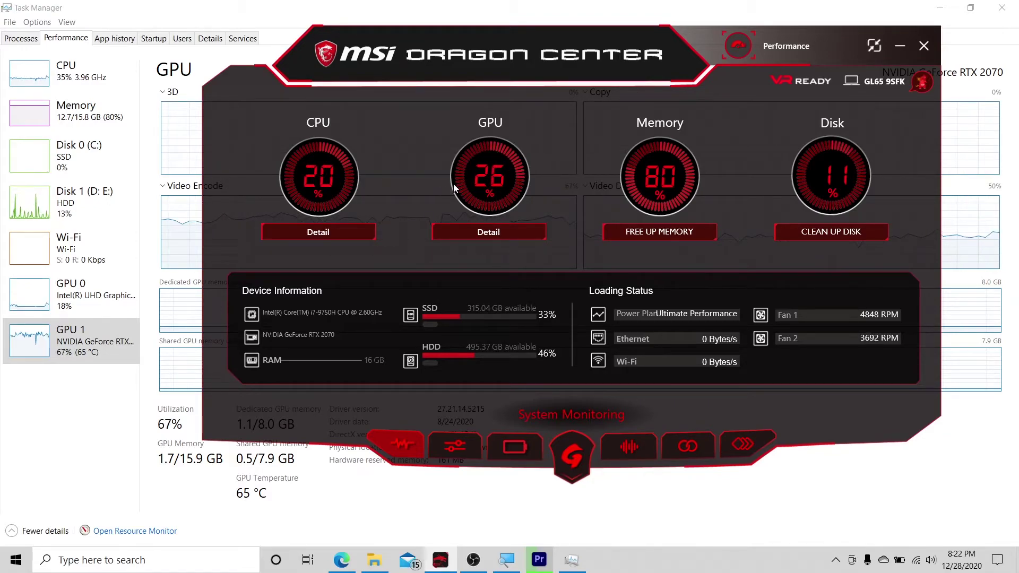
pyautogui.click(898, 45)
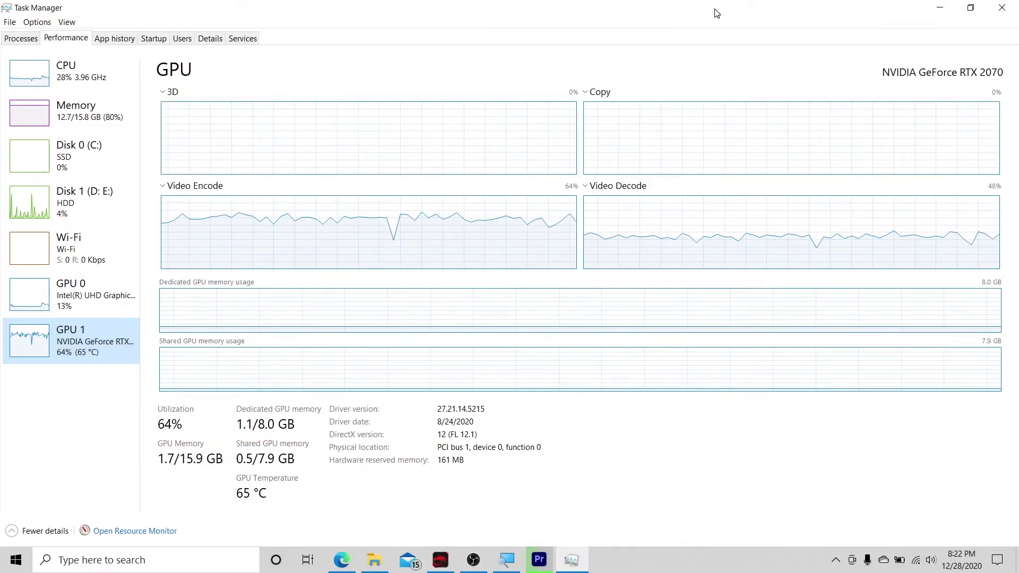
pyautogui.click(940, 8)
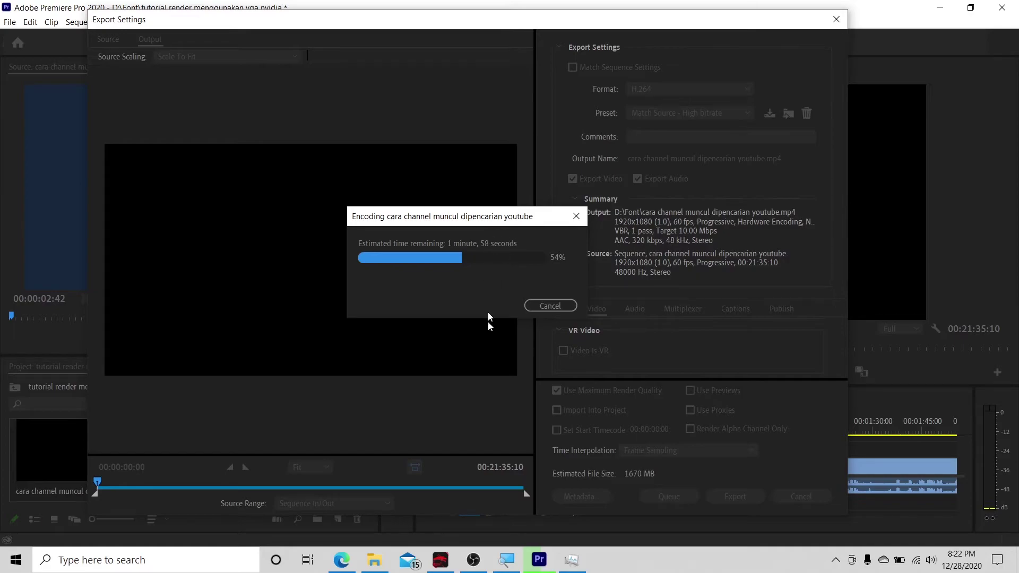
# Step: Glance at the bitrate reference table in Edge, then bring back Task Manager's RTX 2070 page
pyautogui.moveTo(342, 560)
pyautogui.click(343, 562)
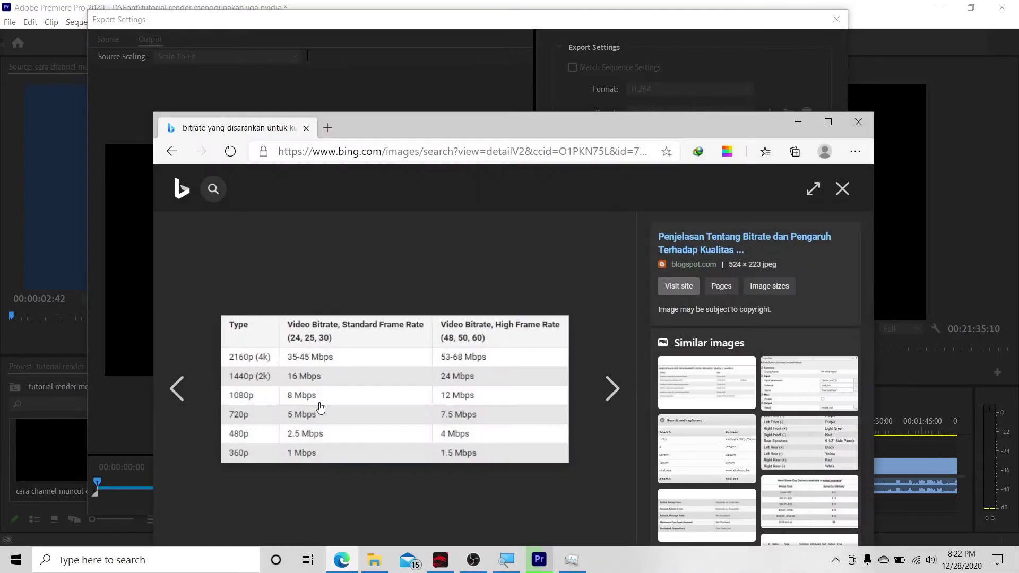
pyautogui.click(810, 129)
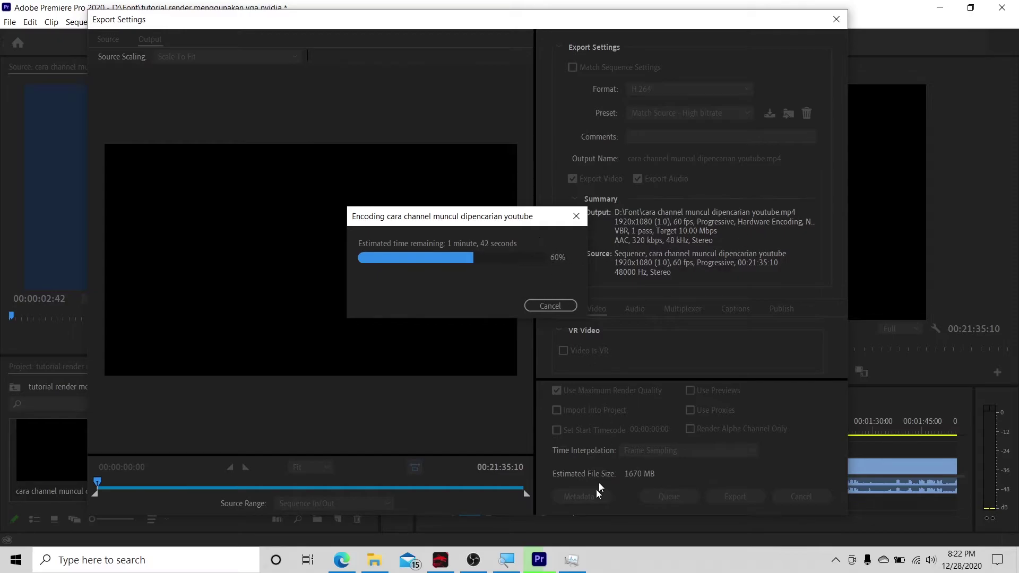
pyautogui.click(577, 561)
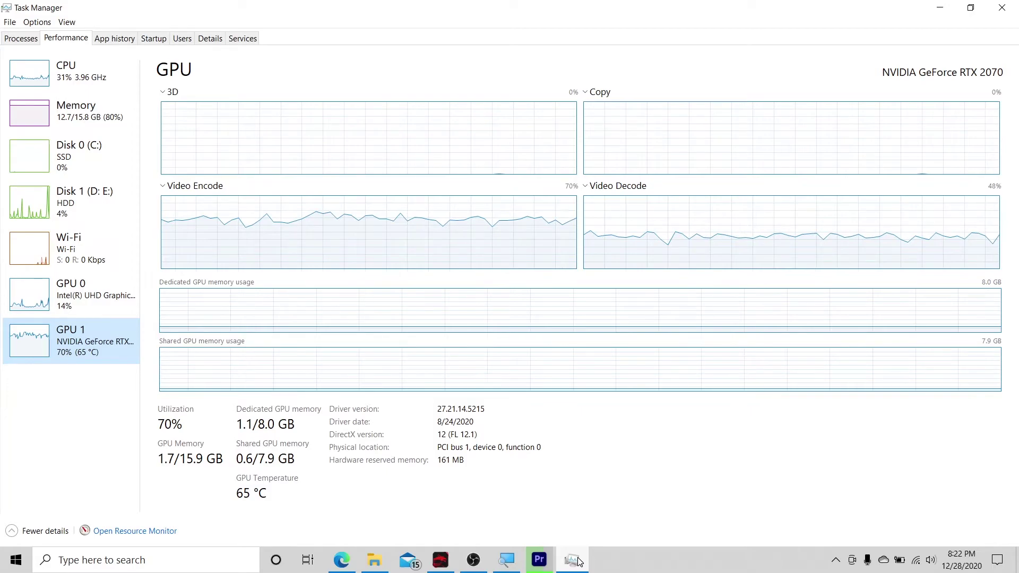
pyautogui.click(578, 561)
pyautogui.click(441, 561)
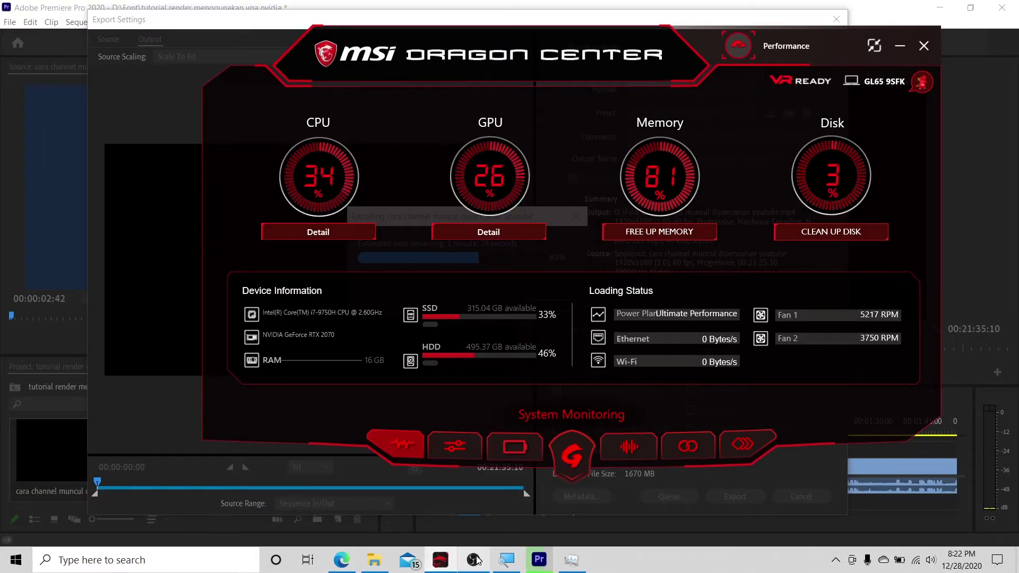
pyautogui.click(572, 560)
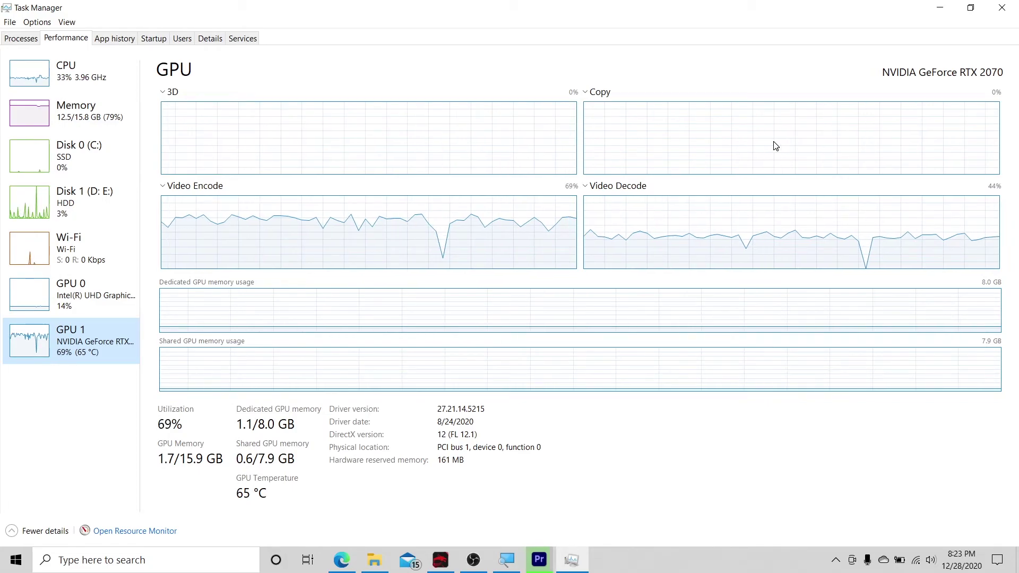
pyautogui.click(925, 5)
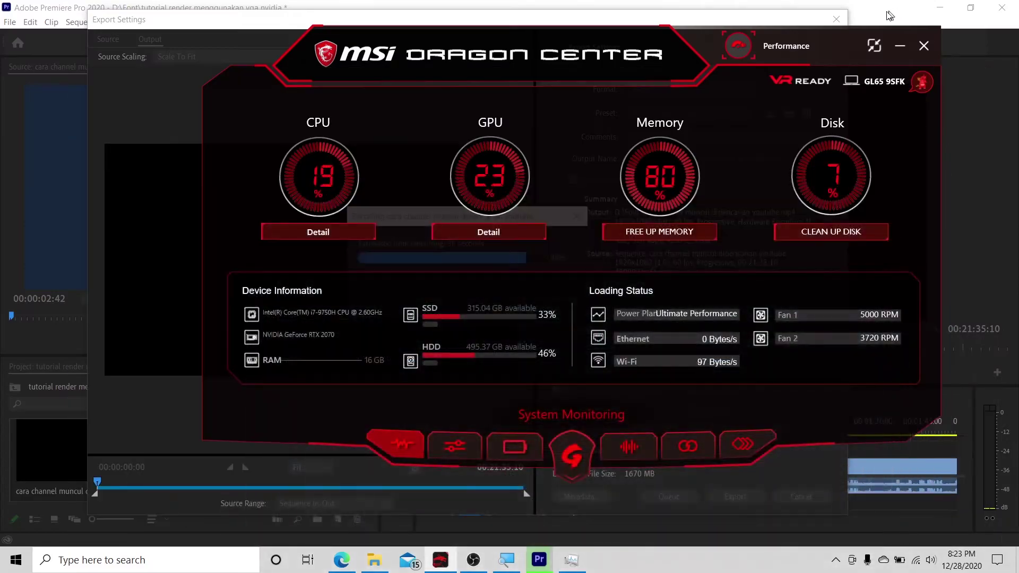
pyautogui.click(902, 46)
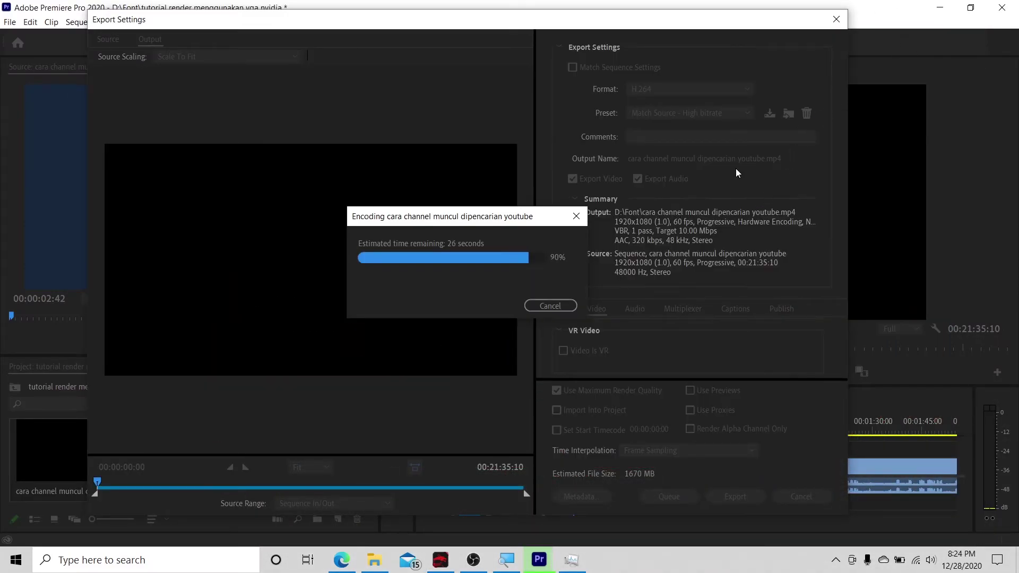
pyautogui.click(572, 560)
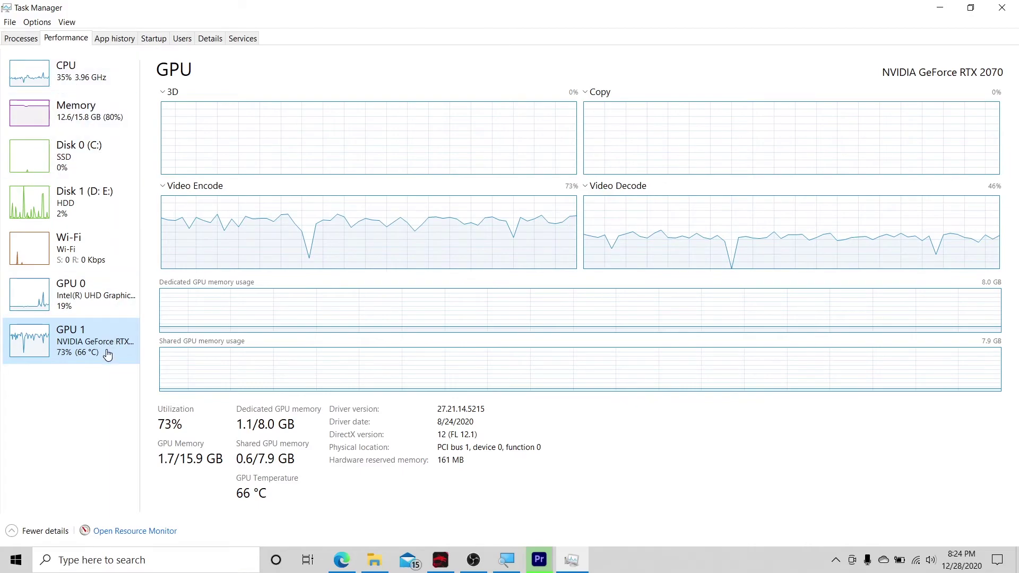
# Step: Check CPU (82 °C) and GPU (66 °C) temperatures in Dragon Center, then hide it to see the finished export
pyautogui.click(30, 40)
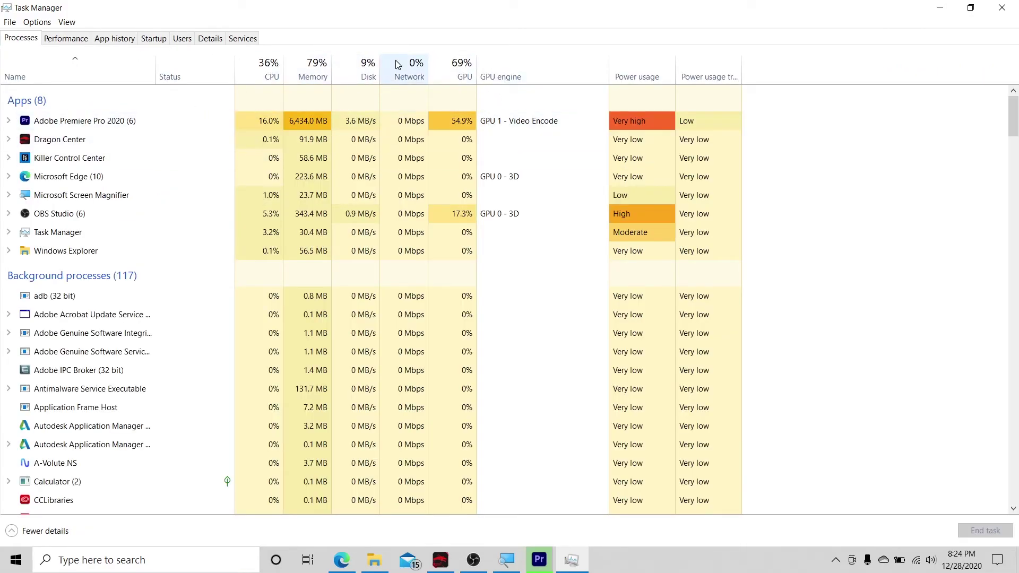
pyautogui.click(939, 8)
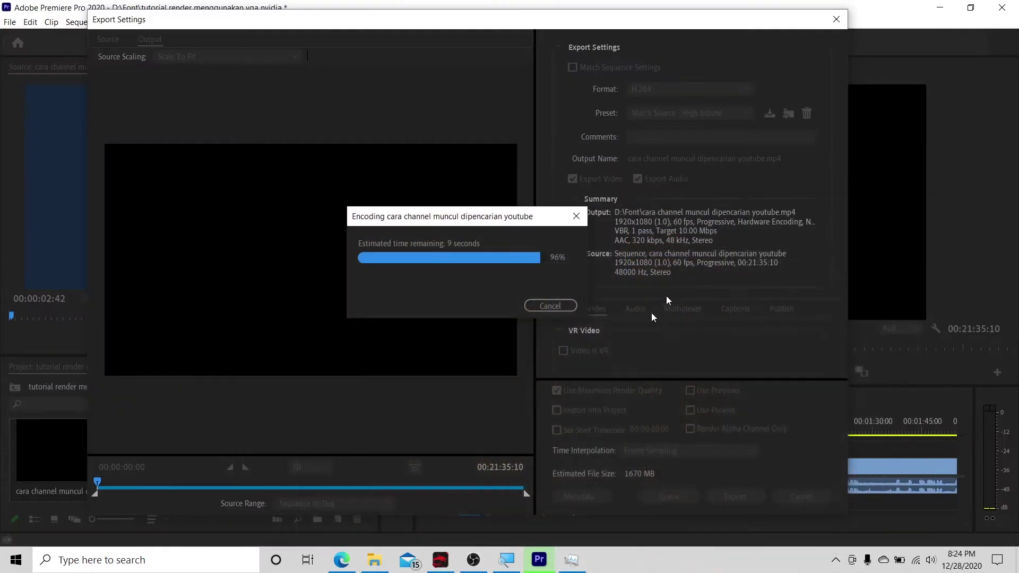
pyautogui.click(441, 558)
pyautogui.click(329, 230)
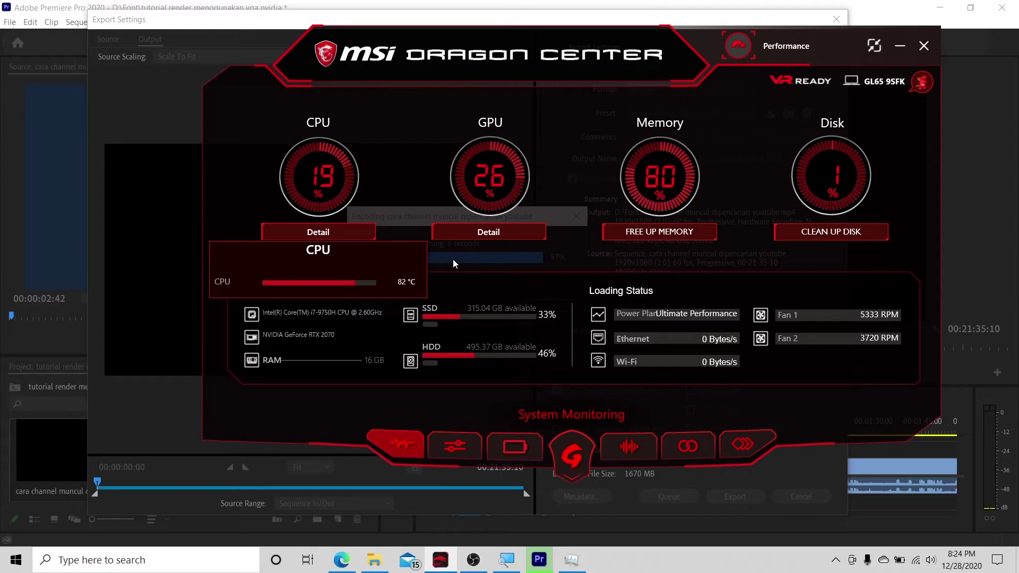
pyautogui.click(470, 233)
pyautogui.click(470, 232)
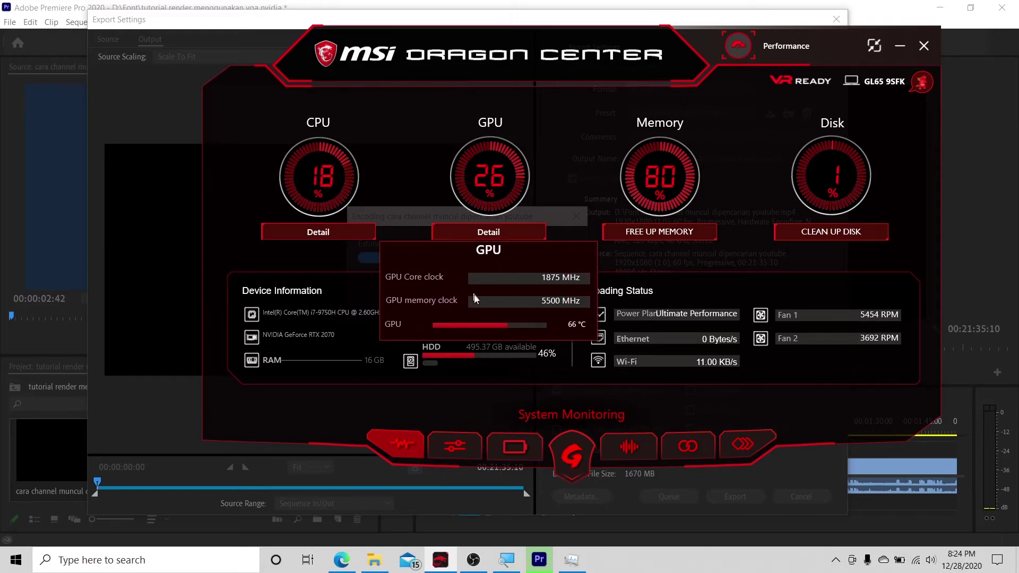
pyautogui.click(336, 225)
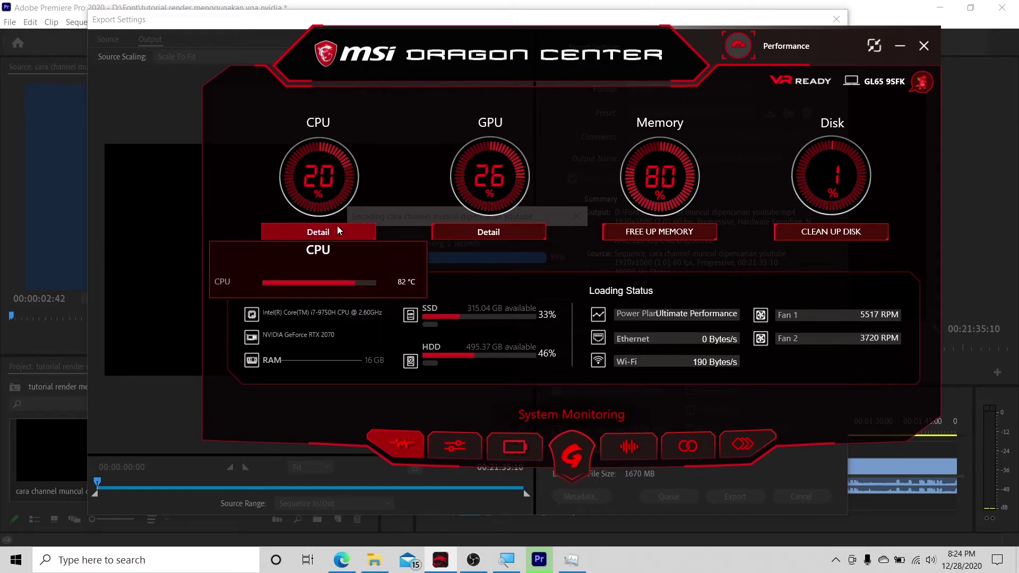
pyautogui.click(336, 225)
pyautogui.click(897, 50)
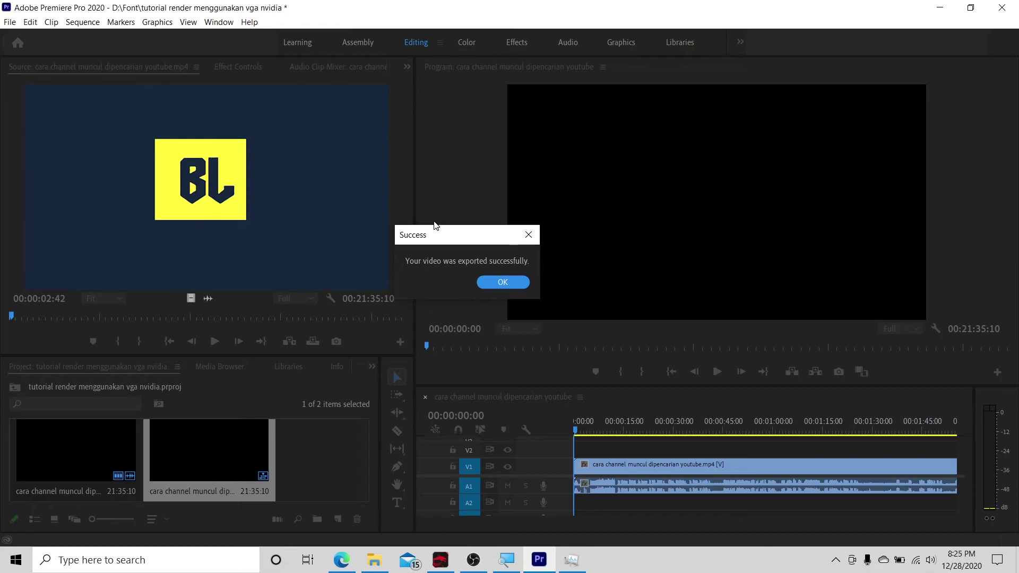
# Step: Dismiss the export Success message and bring the video ke 4 folder forward in File Explorer
pyautogui.click(496, 284)
pyautogui.click(374, 559)
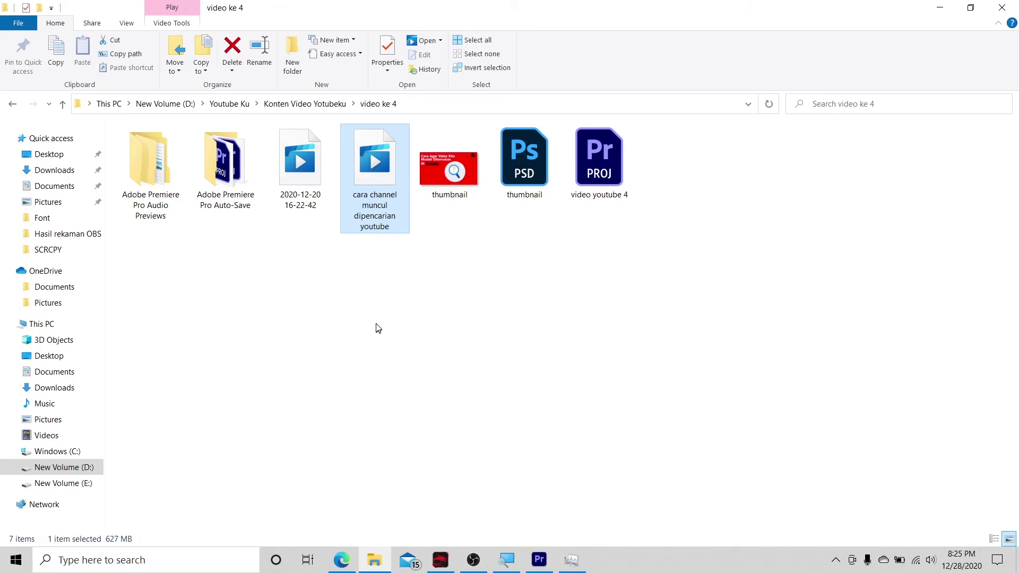
# Step: Go to D:\Font, select the 'cara channel muncul dipencarian youtube' MP4 and refresh the listing
pyautogui.click(81, 467)
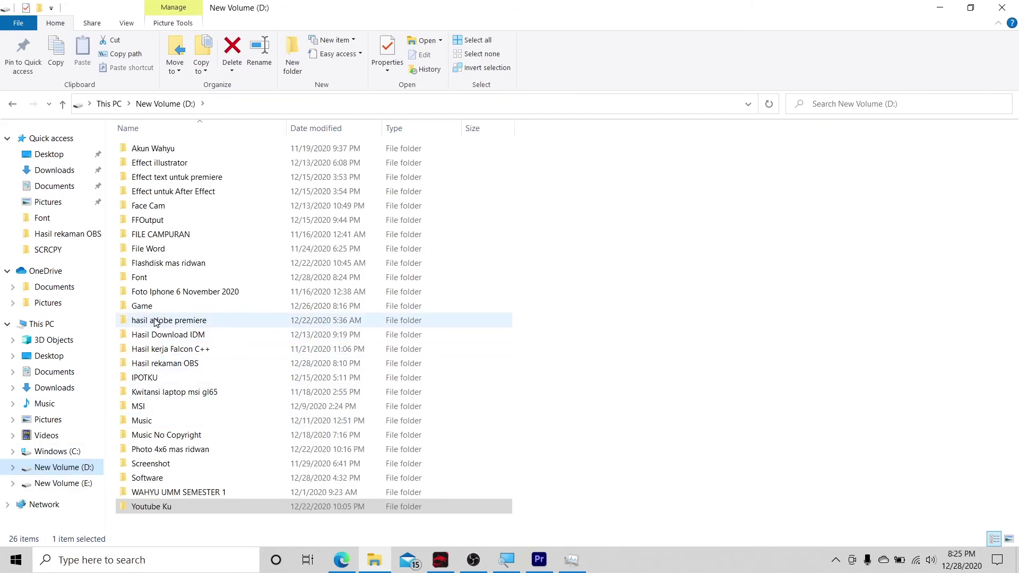
pyautogui.doubleClick(152, 283)
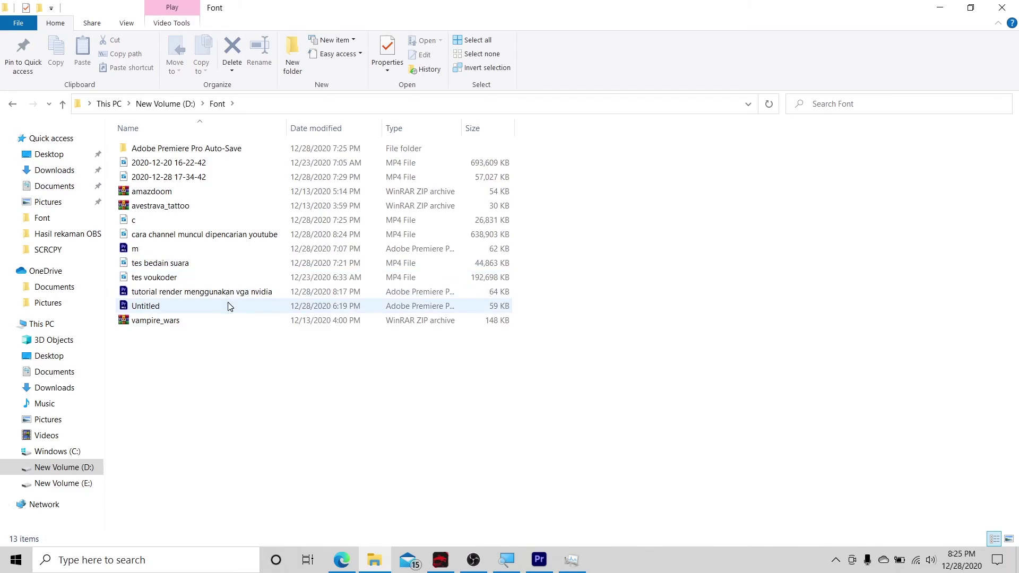
pyautogui.click(189, 234)
pyautogui.click(371, 234)
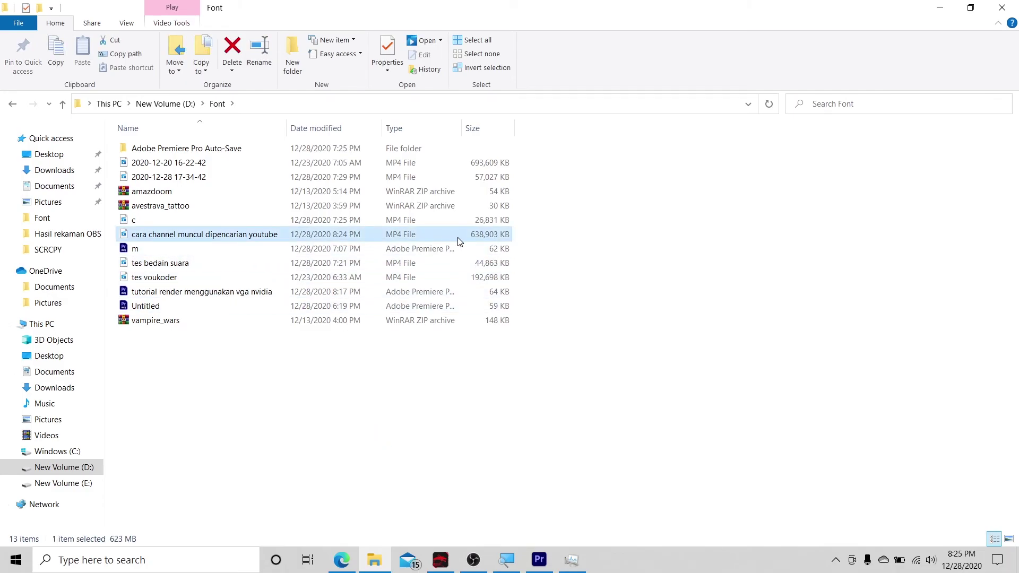
pyautogui.rightClick(336, 400)
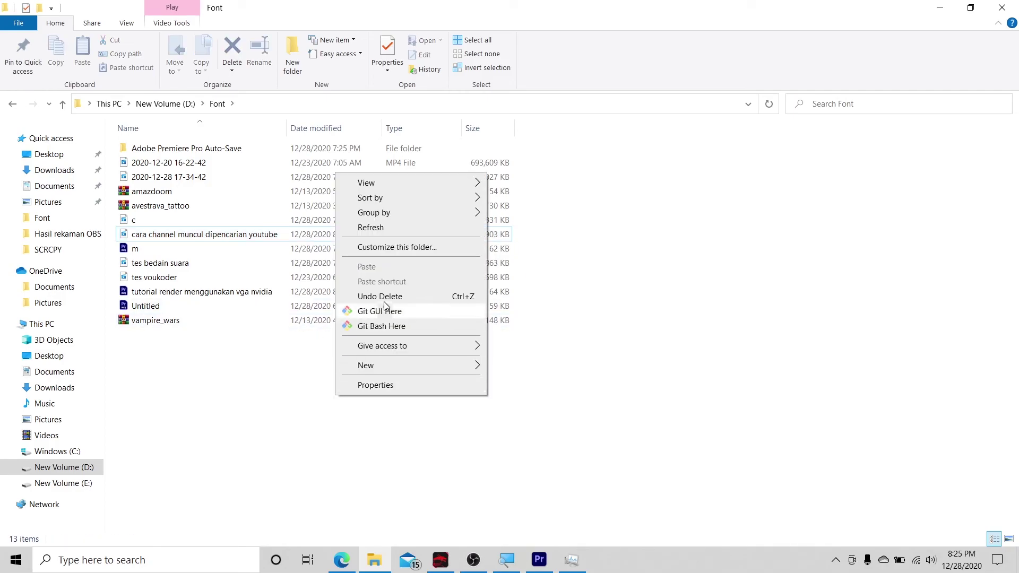
pyautogui.click(404, 227)
# Step: Play the exported MP4 in Movies & TV, switching between full screen and windowed, then close it
pyautogui.doubleClick(285, 235)
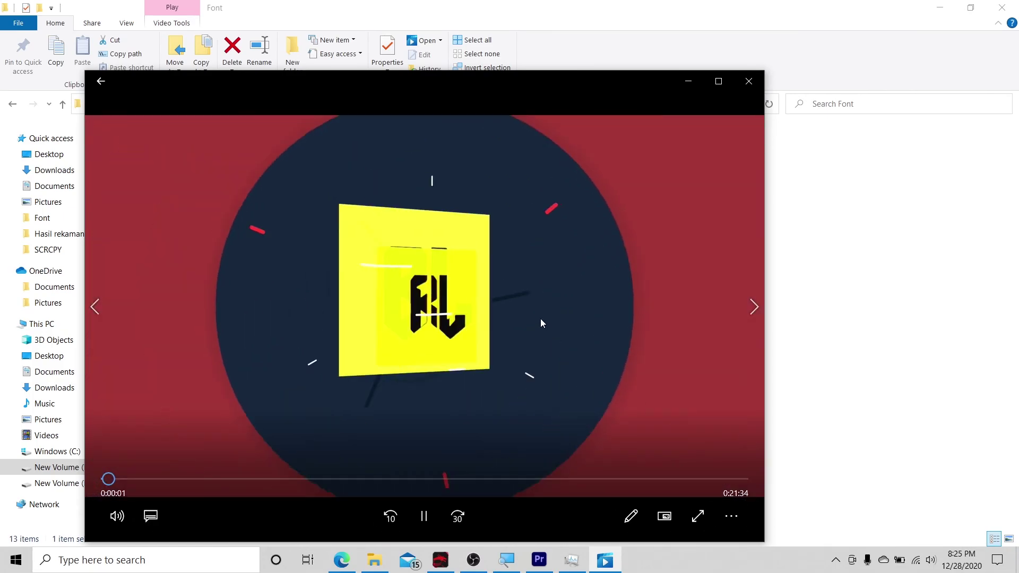
pyautogui.doubleClick(518, 292)
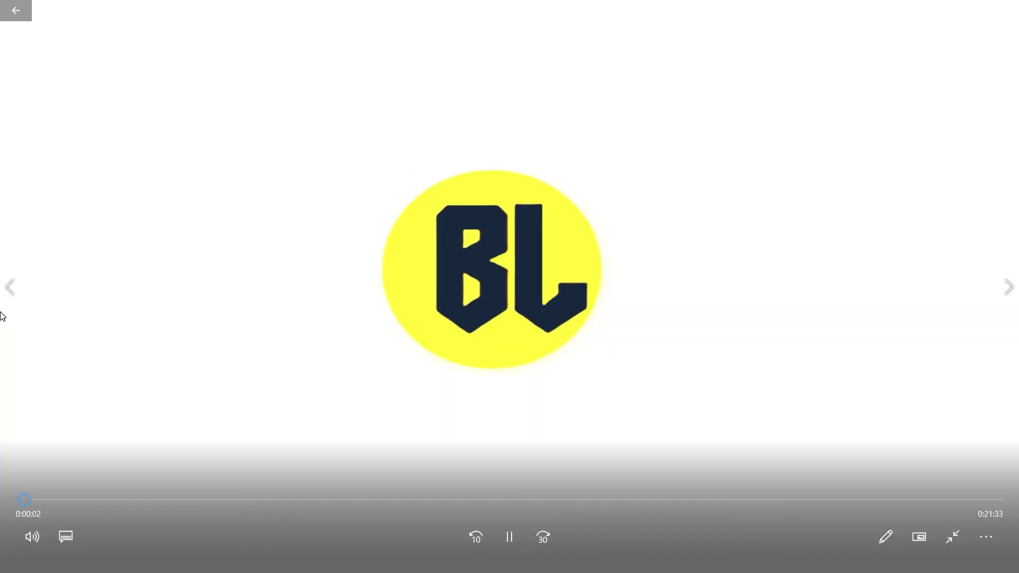
pyautogui.doubleClick(291, 333)
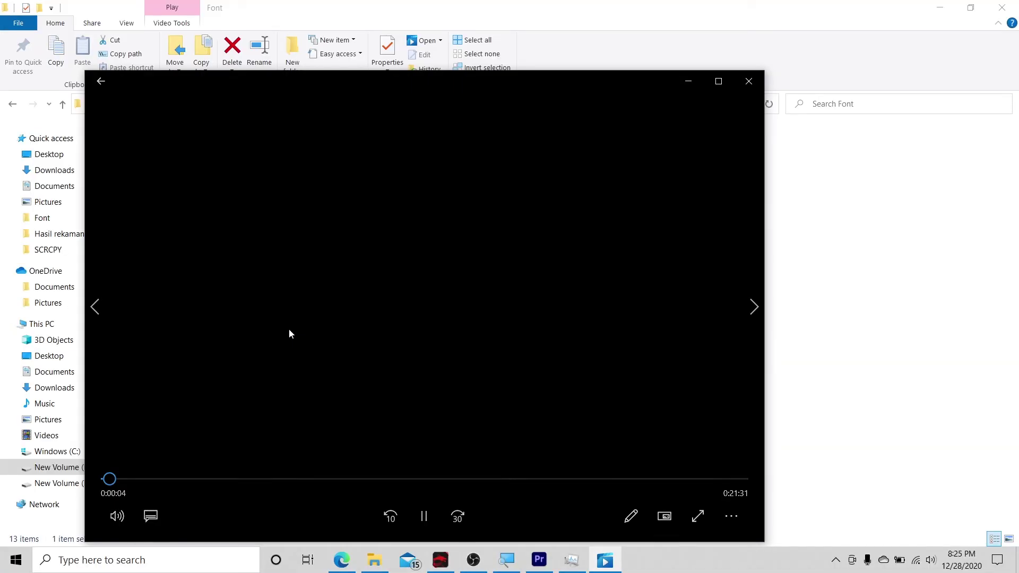
pyautogui.doubleClick(290, 333)
pyautogui.doubleClick(291, 333)
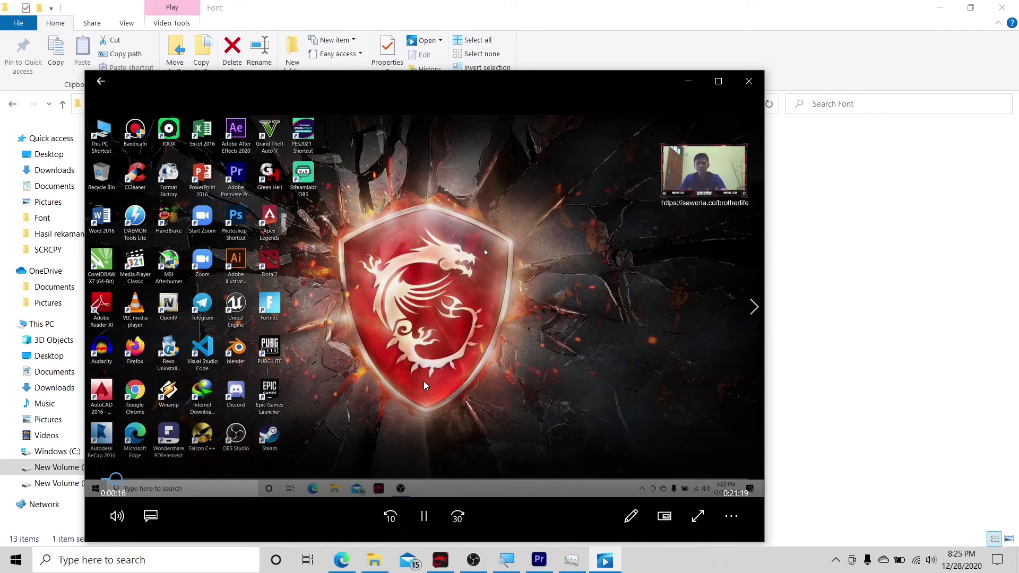
pyautogui.press('F11')
pyautogui.press('Escape')
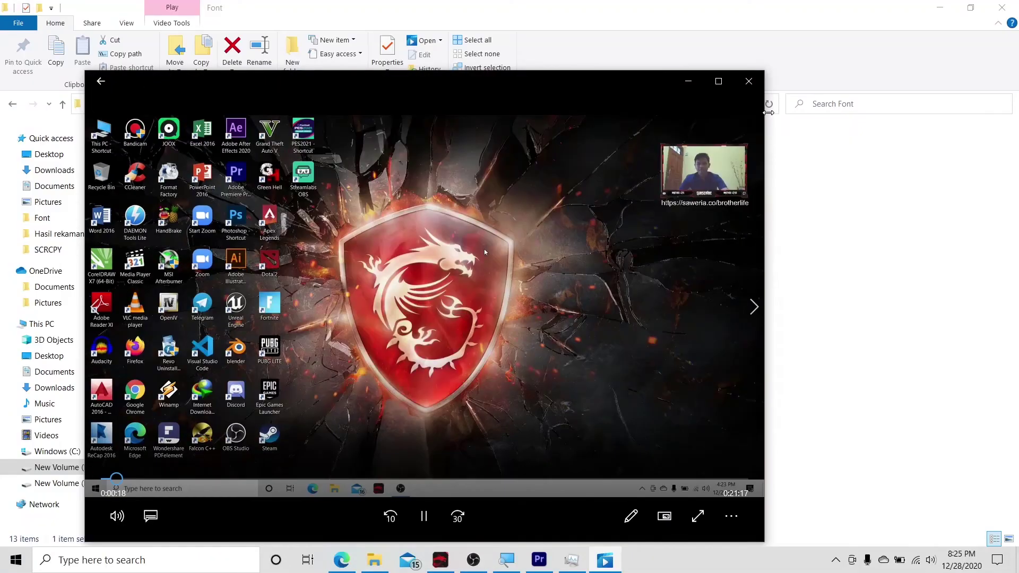
pyautogui.click(749, 81)
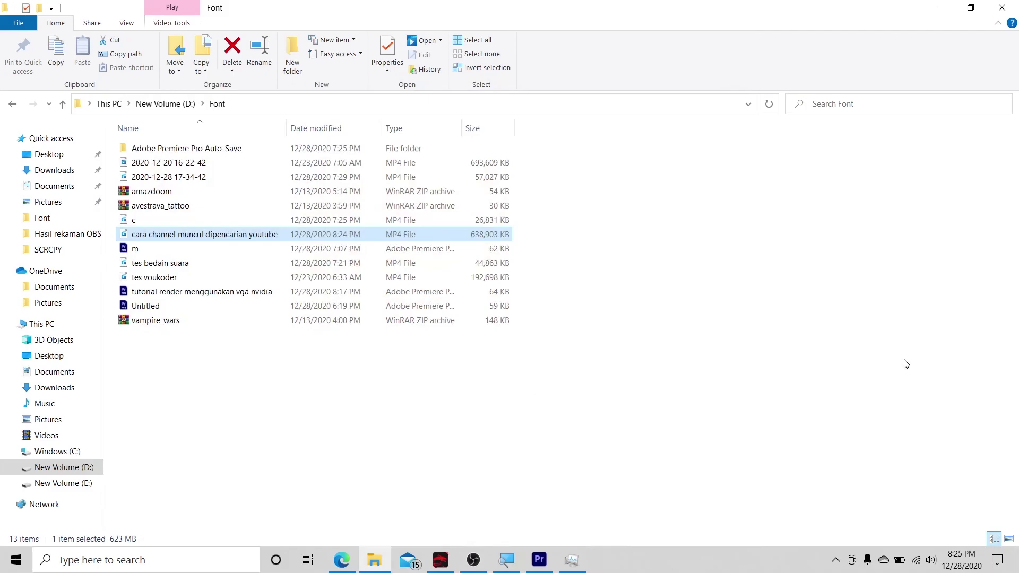
# Step: Minimize File Explorer to bring the Premiere Pro project back into view
pyautogui.click(940, 8)
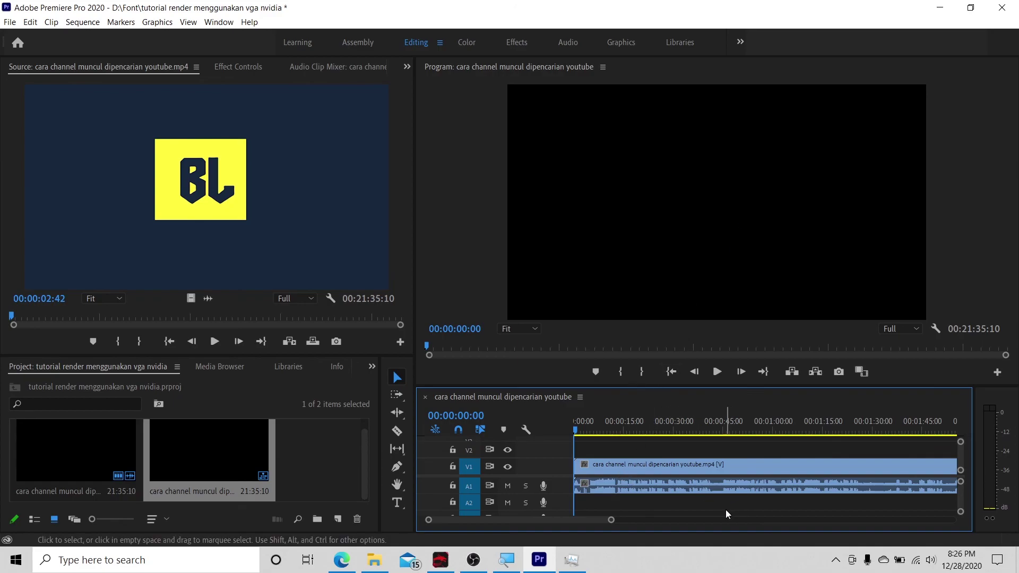
pyautogui.click(474, 559)
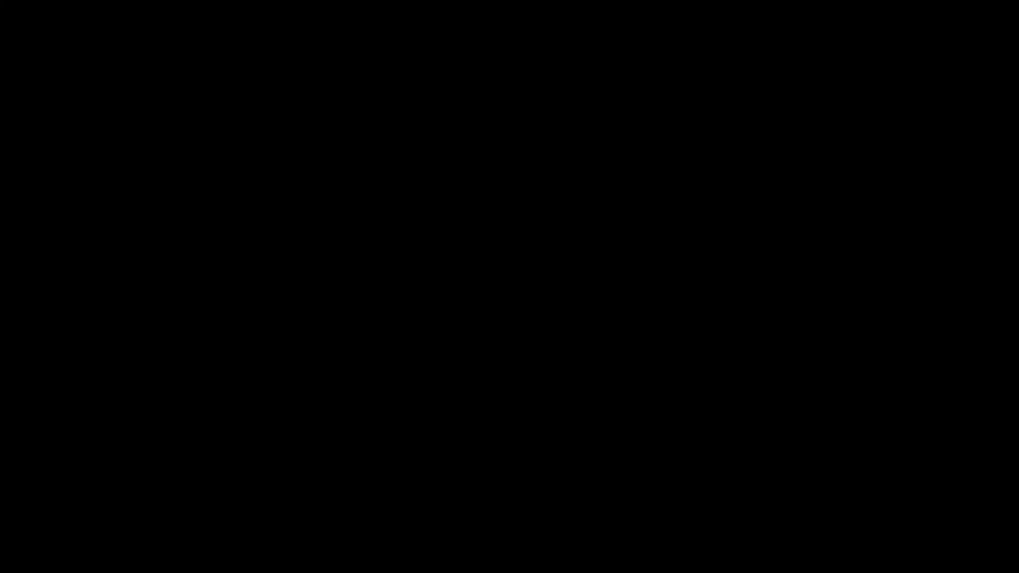